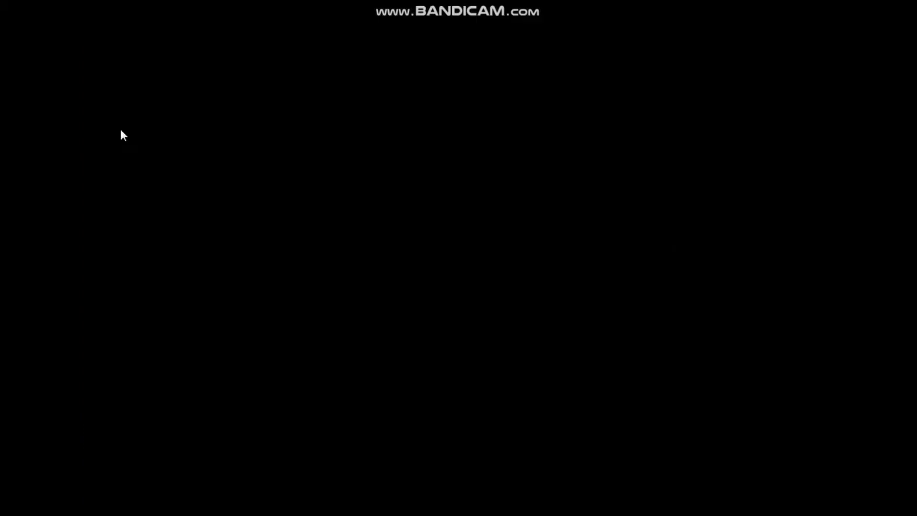
# Leave the slideshow and add a blank slide 2 after the first certificate.
pyautogui.click(120, 127)
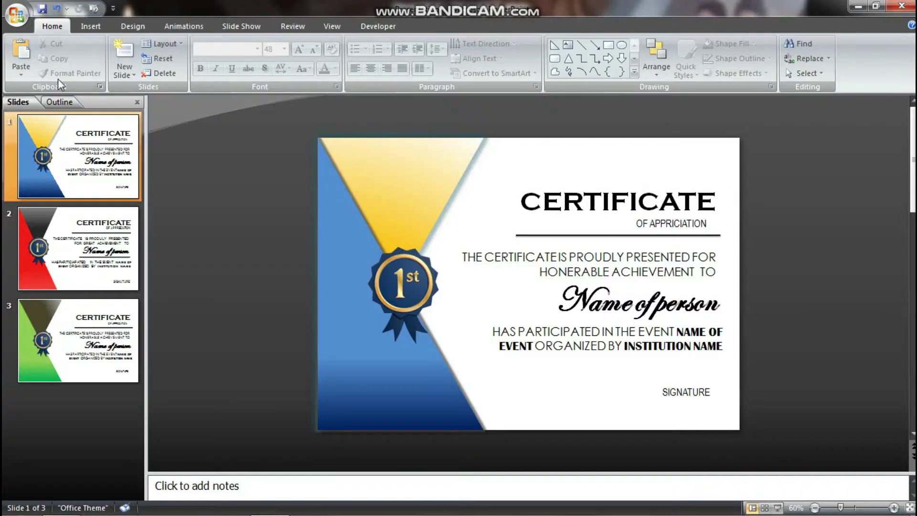
pyautogui.click(134, 80)
pyautogui.click(139, 260)
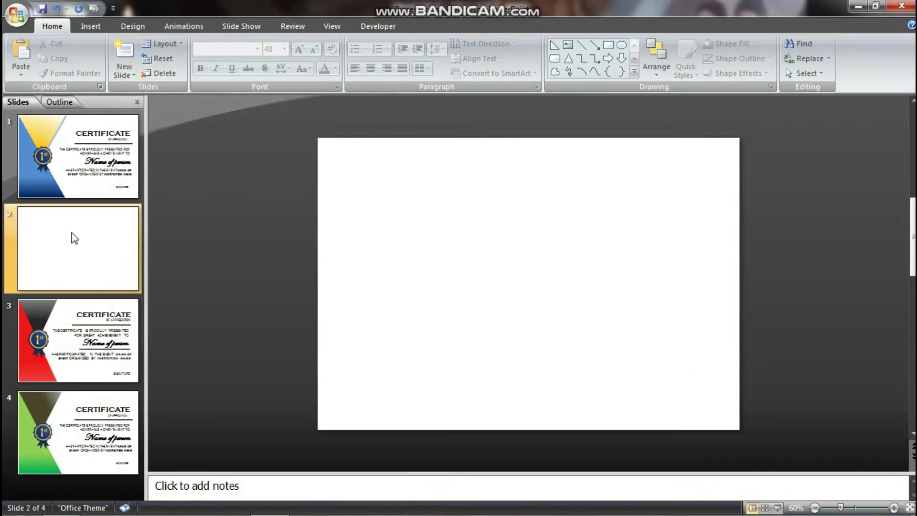
pyautogui.click(56, 225)
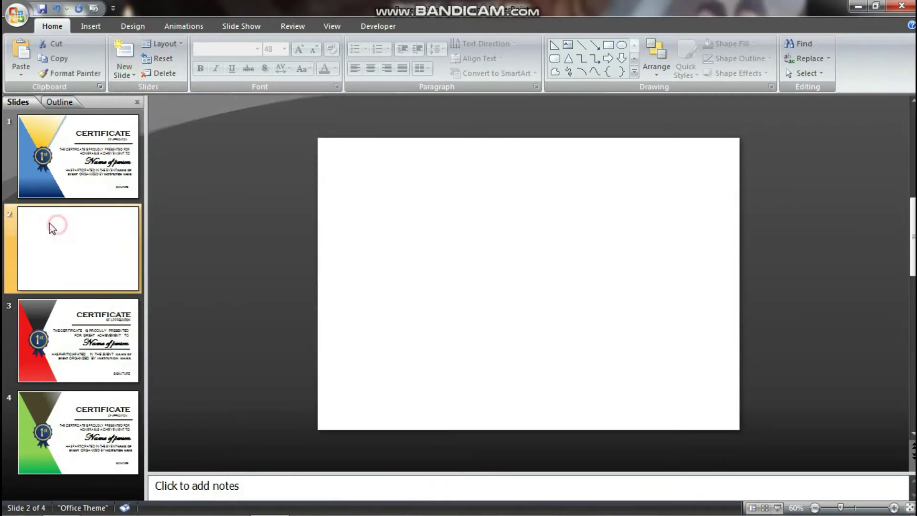
# Keep the slide size at A4 Paper in landscape orientation in Page Setup.
pyautogui.click(124, 30)
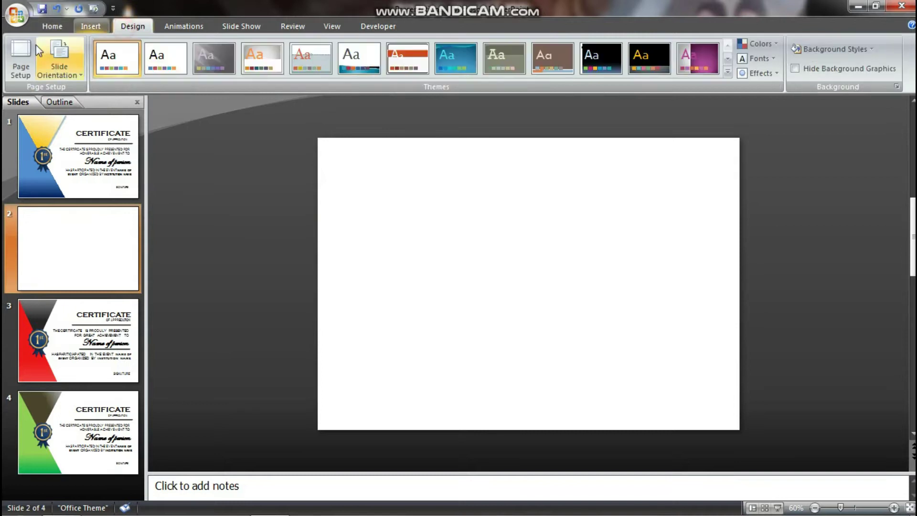
pyautogui.click(18, 63)
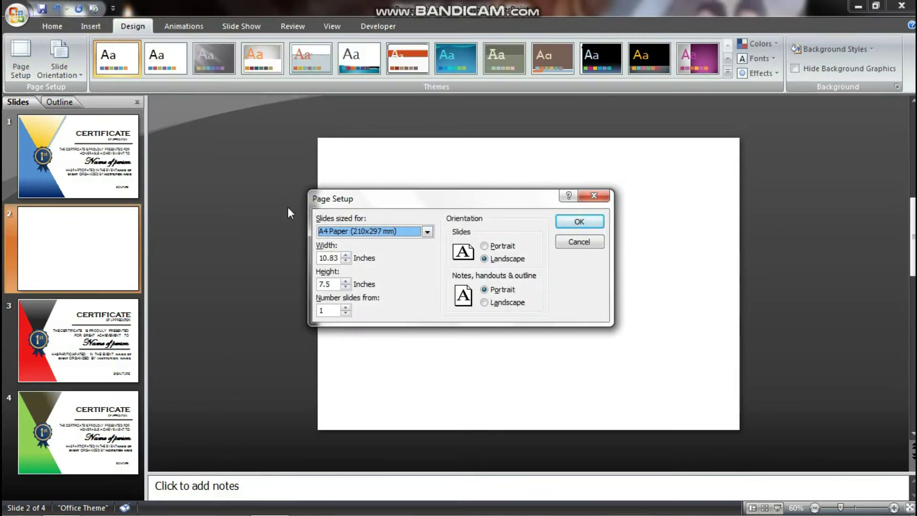
pyautogui.click(428, 235)
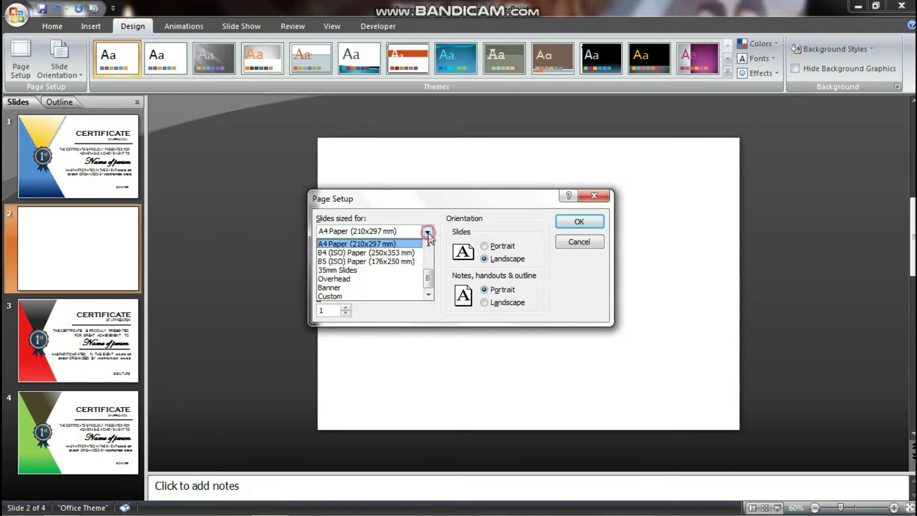
pyautogui.click(382, 244)
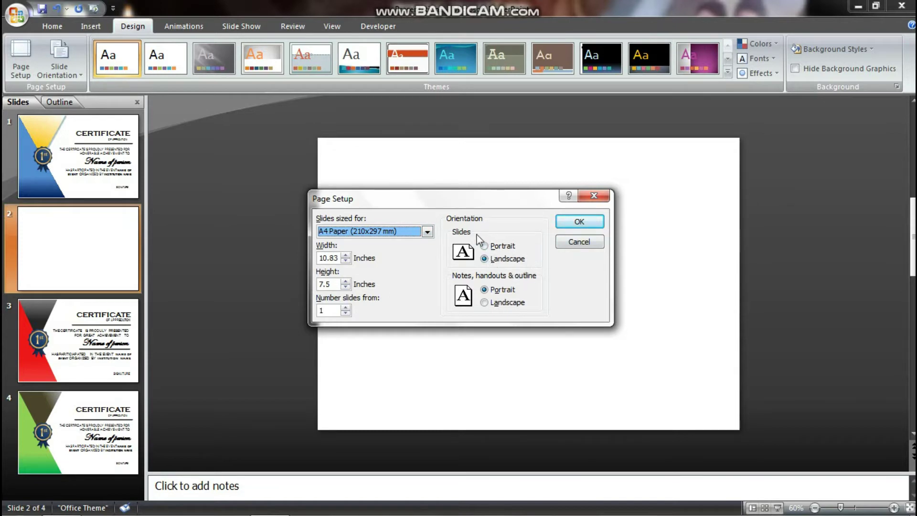
pyautogui.click(496, 258)
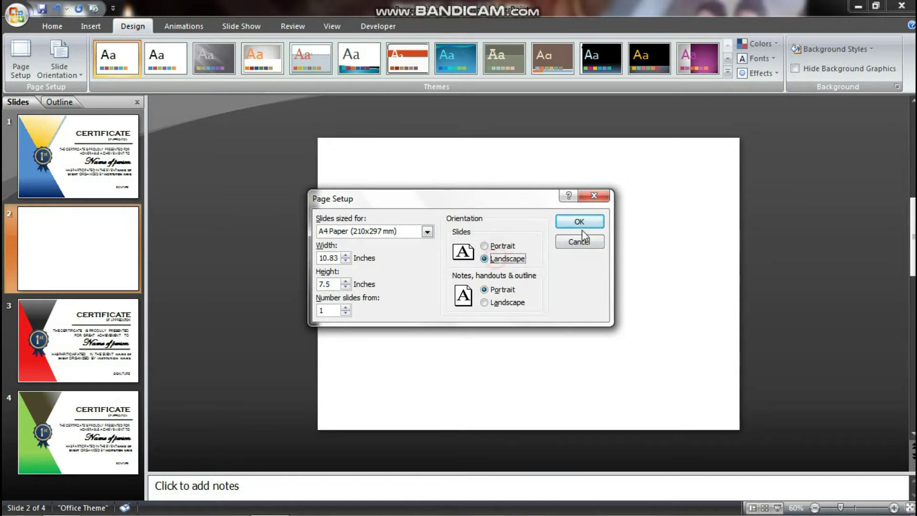
pyautogui.click(580, 223)
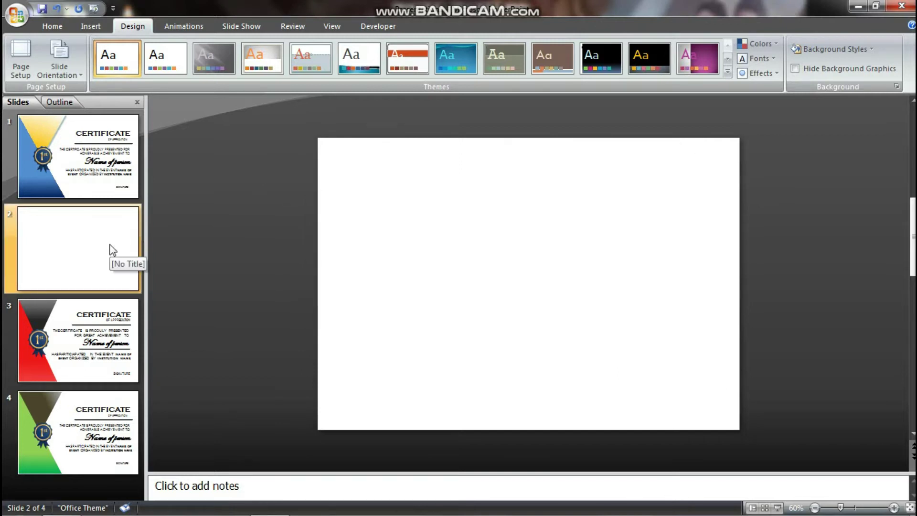
pyautogui.click(83, 27)
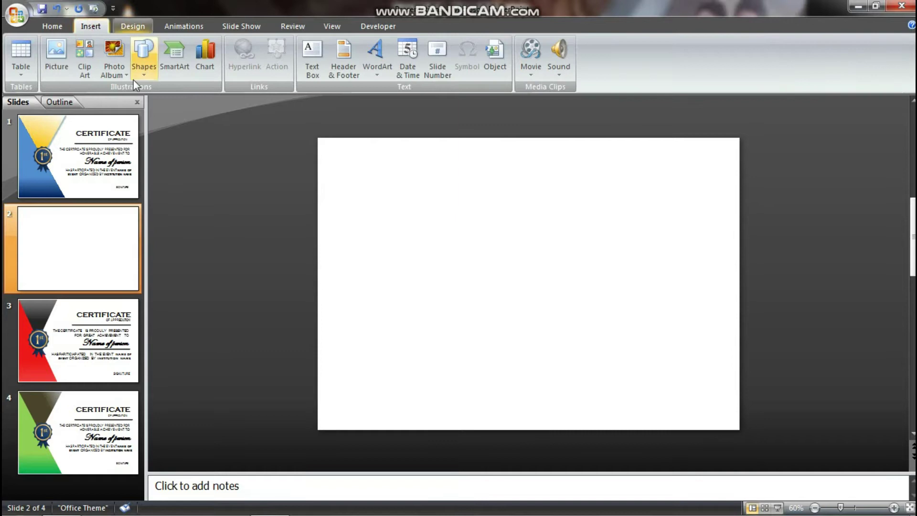
# Draw a tall right triangle from the slide's top-left corner down to the bottom edge.
pyautogui.click(144, 72)
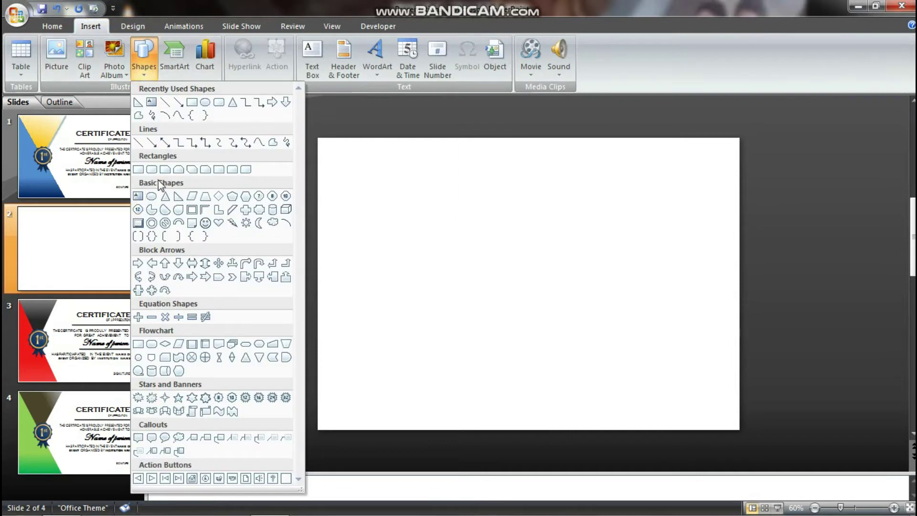
pyautogui.click(177, 196)
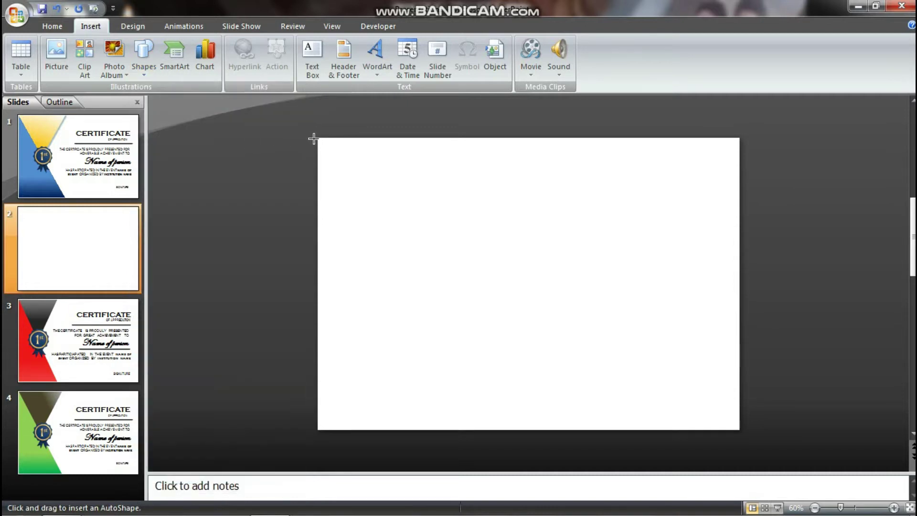
pyautogui.moveTo(316, 138); pyautogui.dragTo(471, 428)
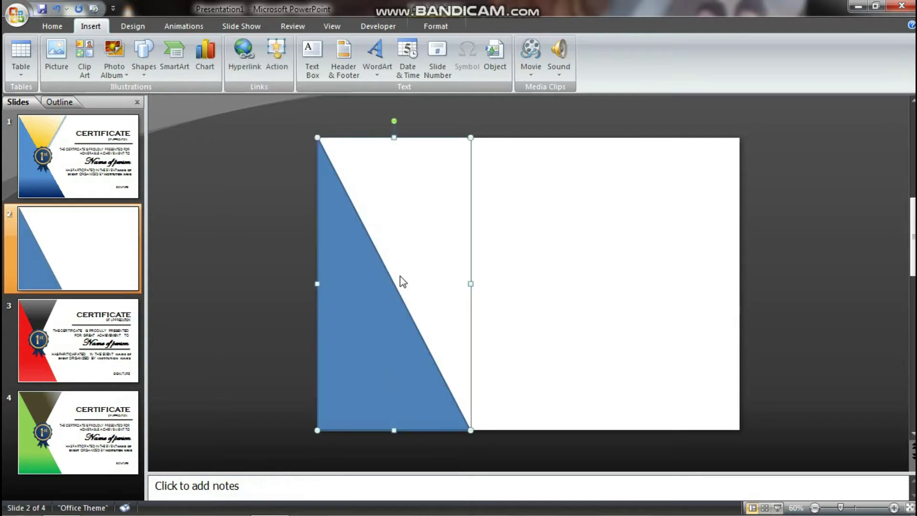
pyautogui.rightClick(346, 267)
# Remove the triangle's outline and switch its fill to a gradient in Format Shape.
pyautogui.click(393, 444)
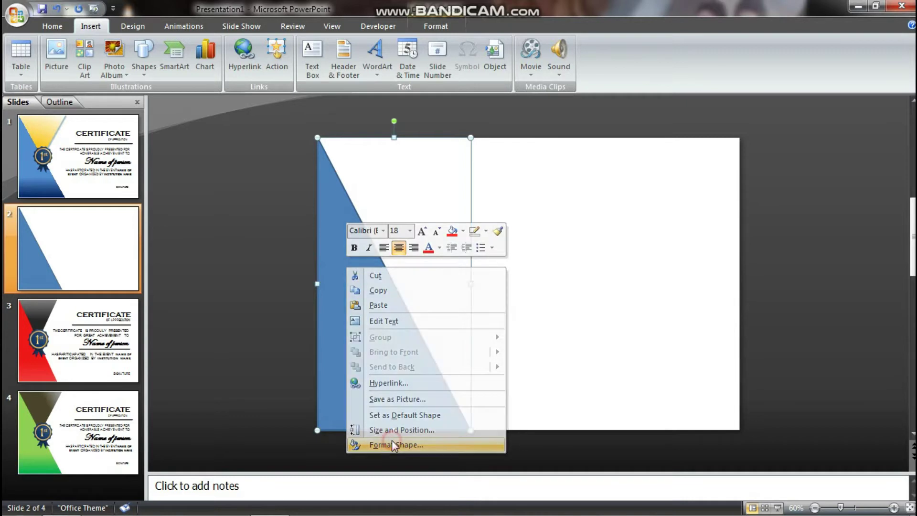
pyautogui.moveTo(727, 149); pyautogui.dragTo(731, 136)
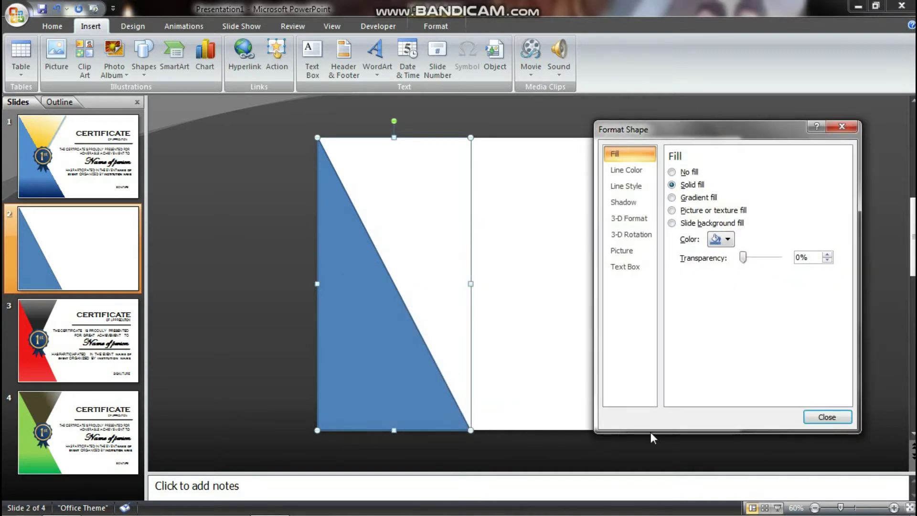
pyautogui.click(620, 174)
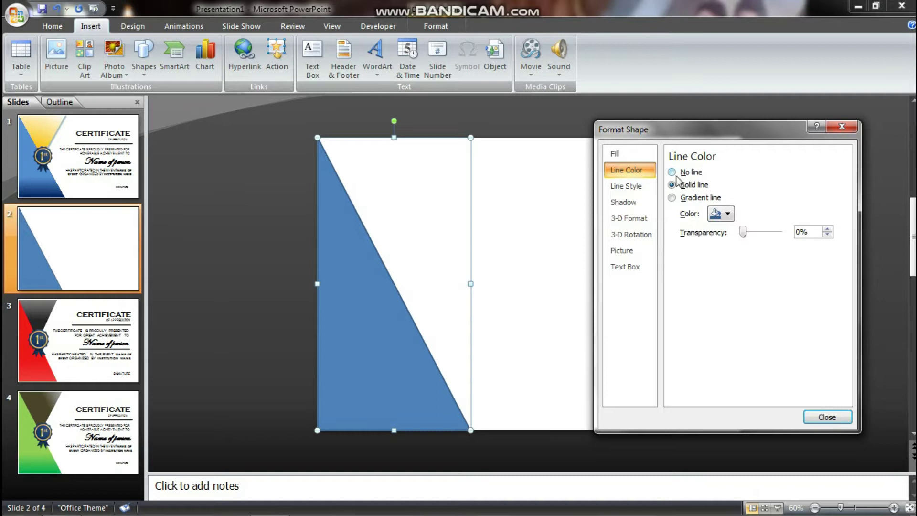
pyautogui.click(672, 173)
pyautogui.click(615, 154)
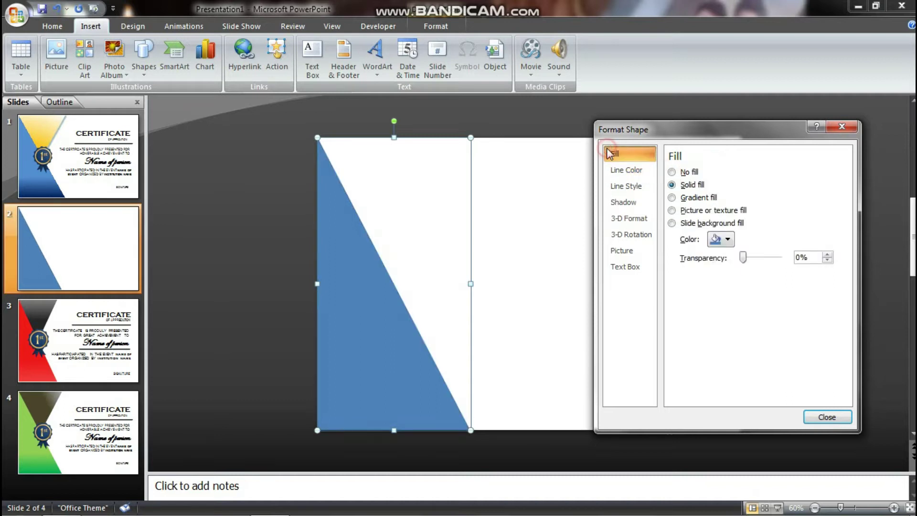
pyautogui.click(673, 197)
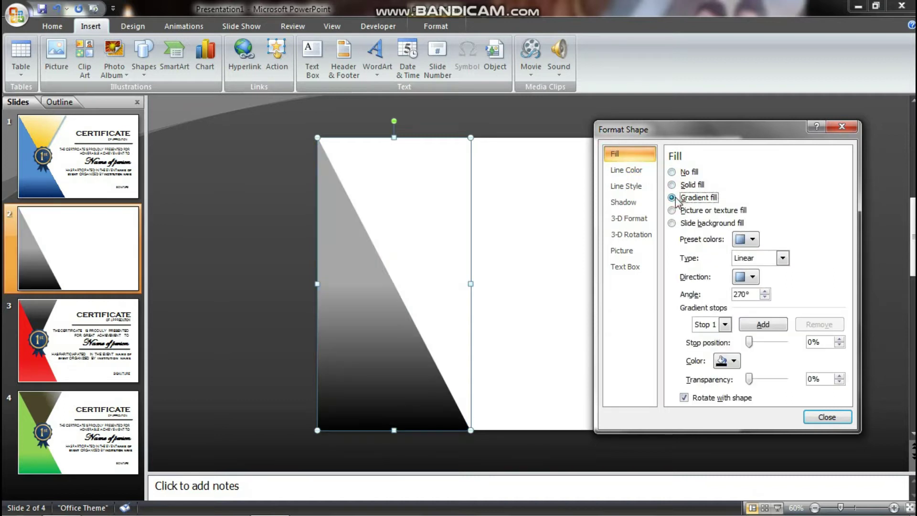
# Make both gradient stops of the triangle red.
pyautogui.click(725, 325)
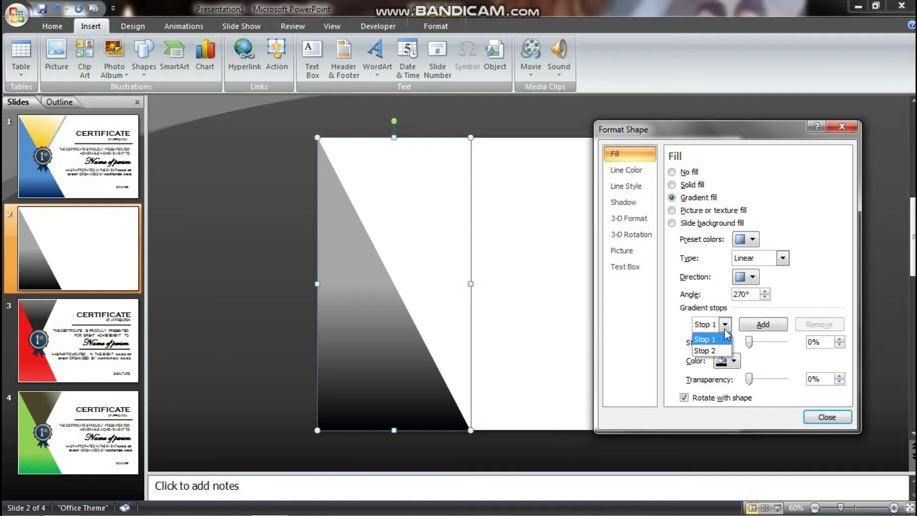
pyautogui.click(727, 339)
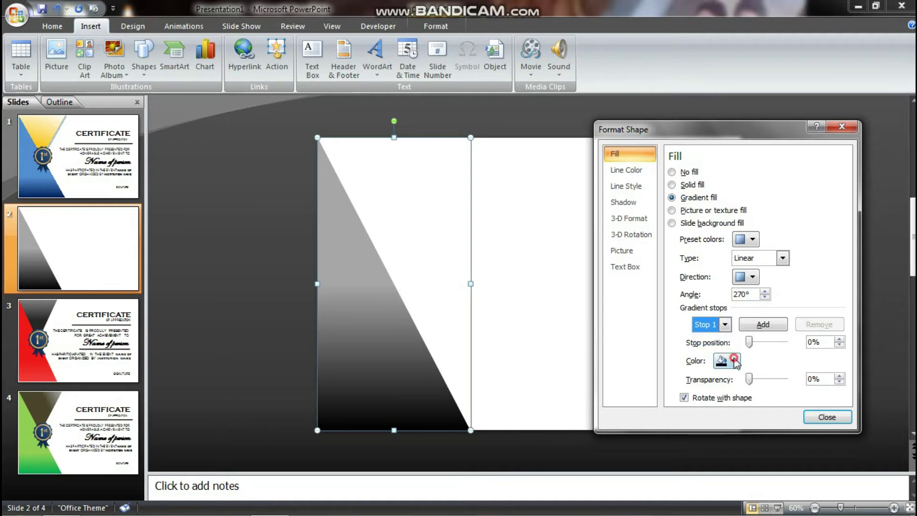
pyautogui.click(734, 362)
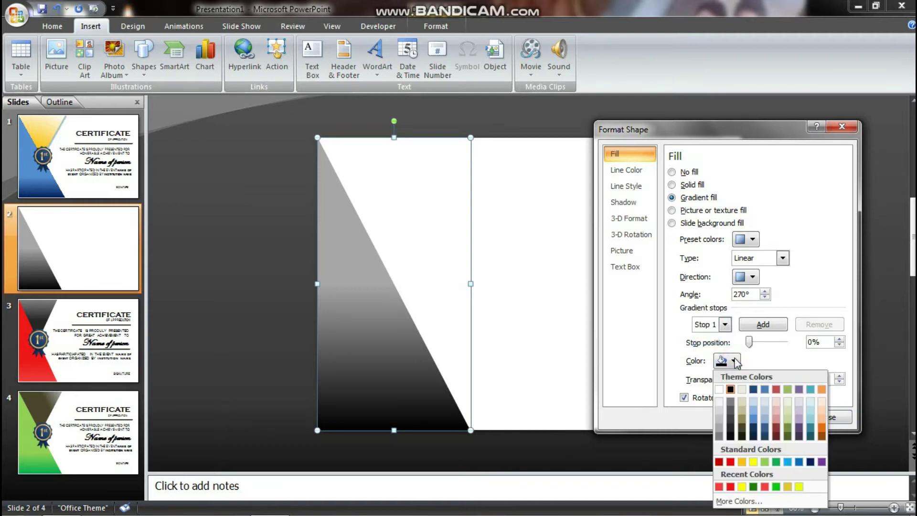
pyautogui.click(730, 487)
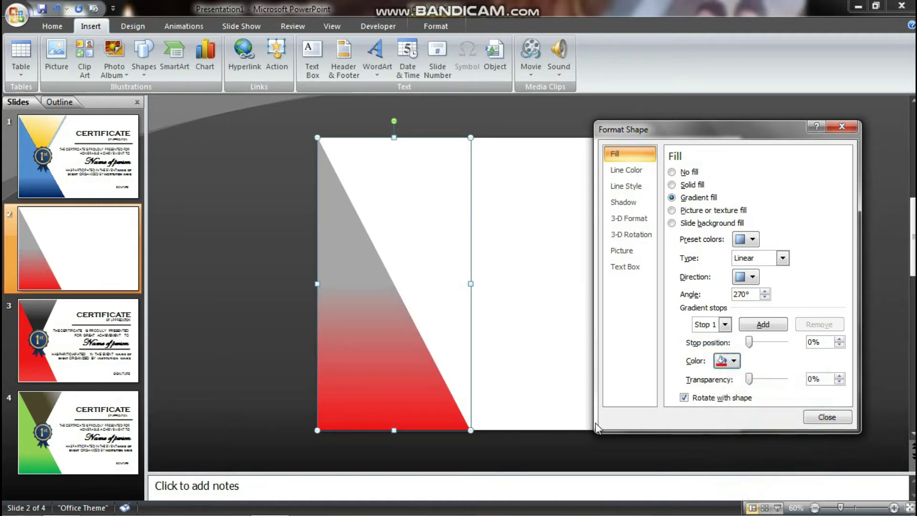
pyautogui.click(724, 325)
pyautogui.click(723, 350)
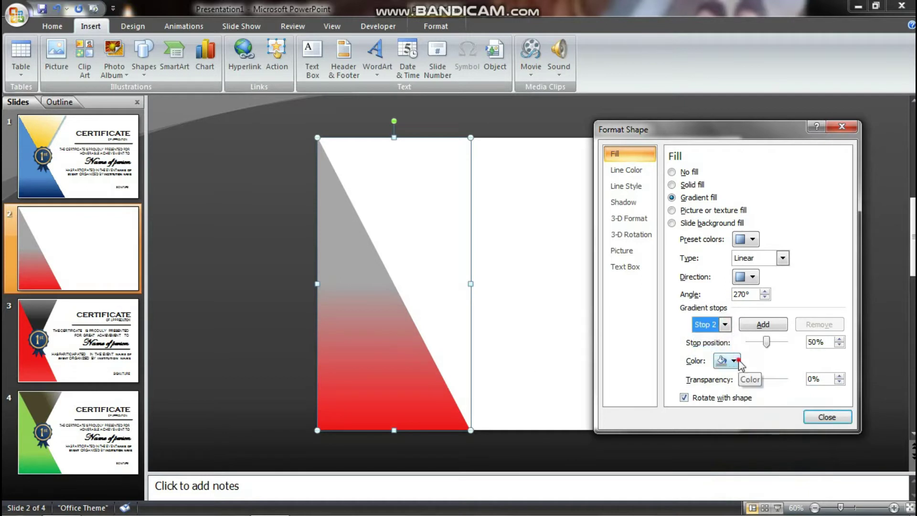
pyautogui.click(740, 363)
pyautogui.click(727, 486)
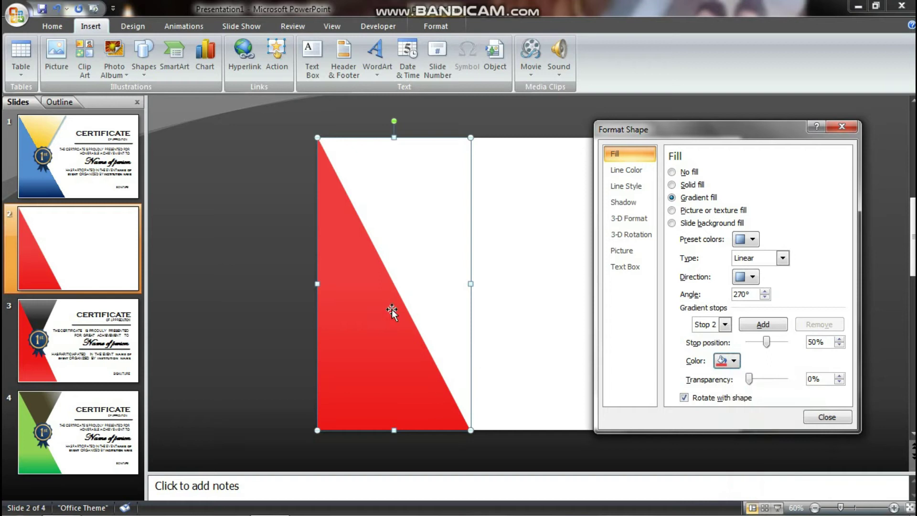
# Set the red gradient's direction to the 45° Linear Diagonal.
pyautogui.click(751, 278)
pyautogui.click(776, 330)
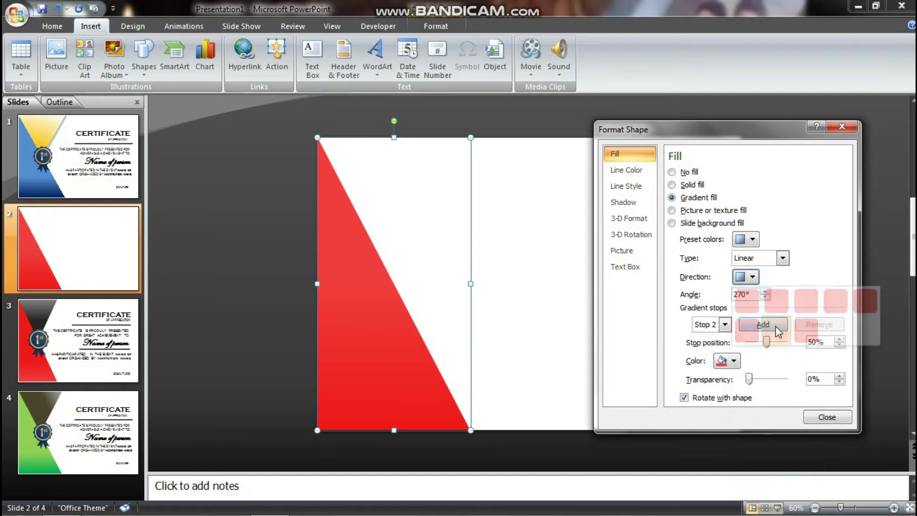
pyautogui.click(758, 282)
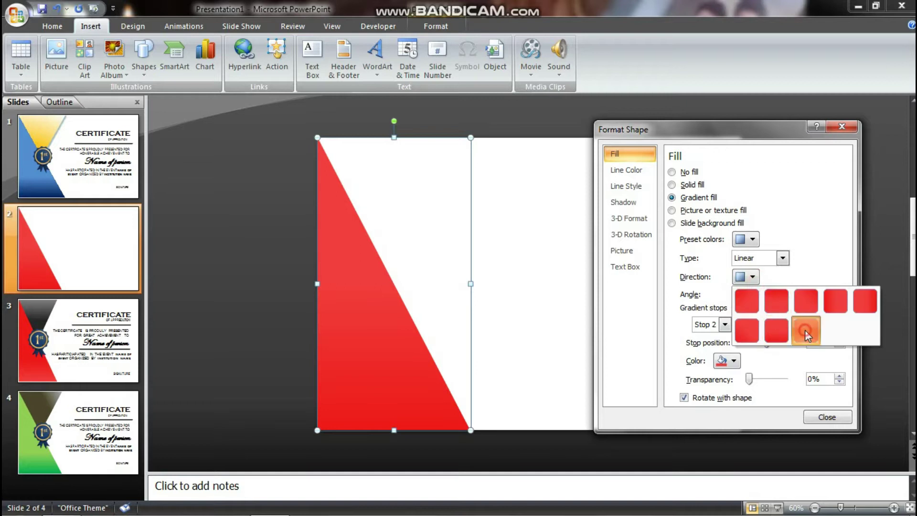
pyautogui.click(800, 327)
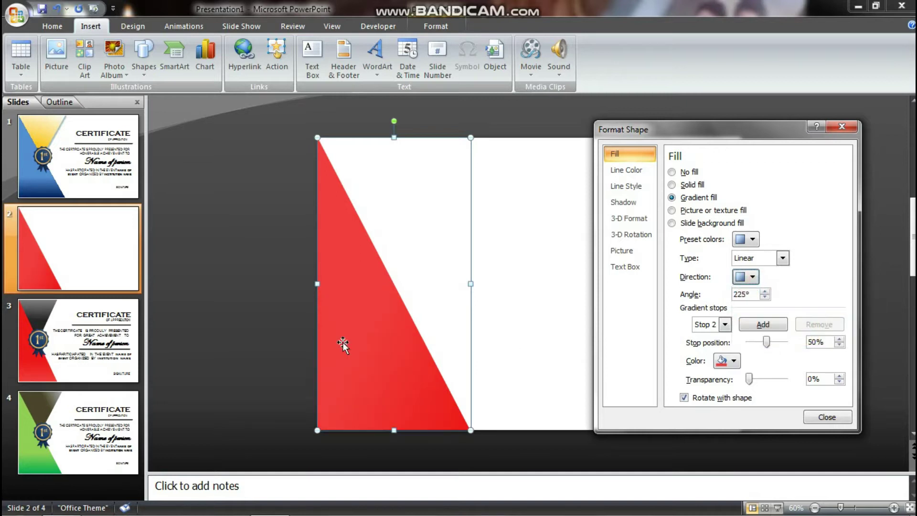
pyautogui.click(756, 282)
pyautogui.click(746, 301)
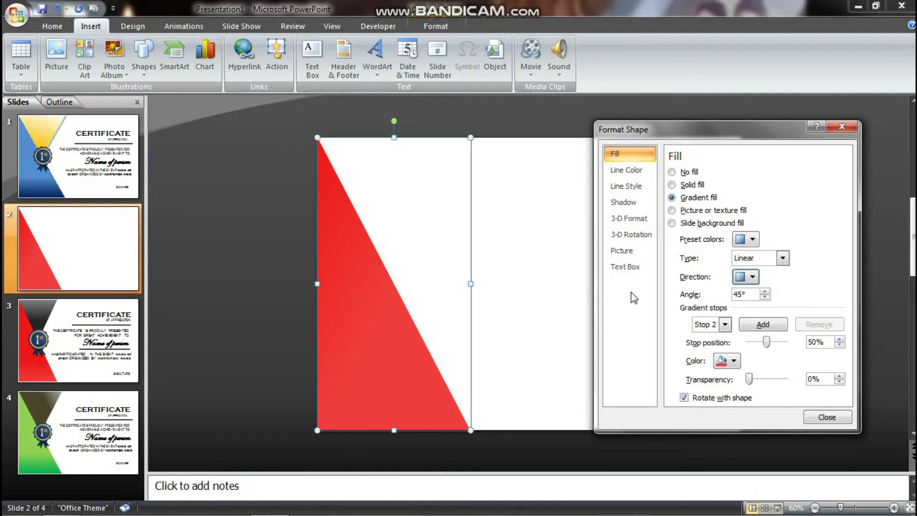
pyautogui.click(633, 204)
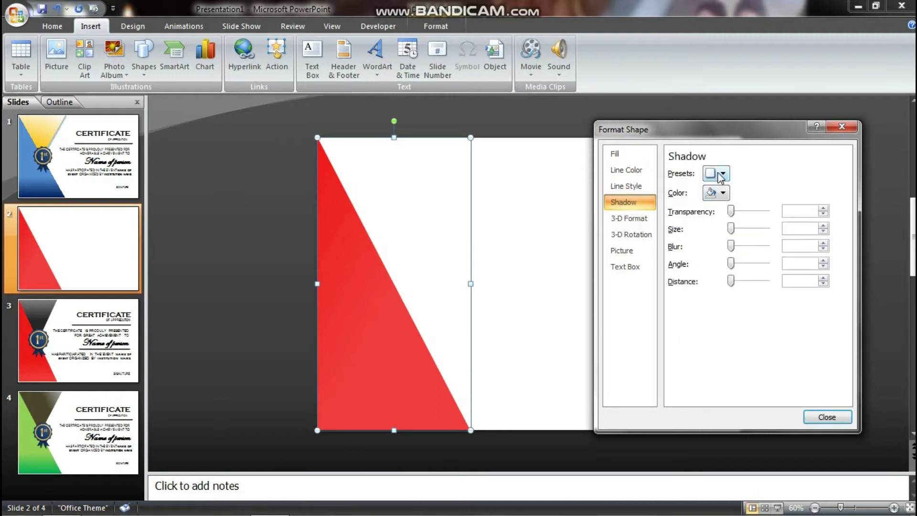
# Apply an Offset Right shadow with 105% size, 6 pt blur and 4 pt distance.
pyautogui.click(724, 194)
pyautogui.click(720, 174)
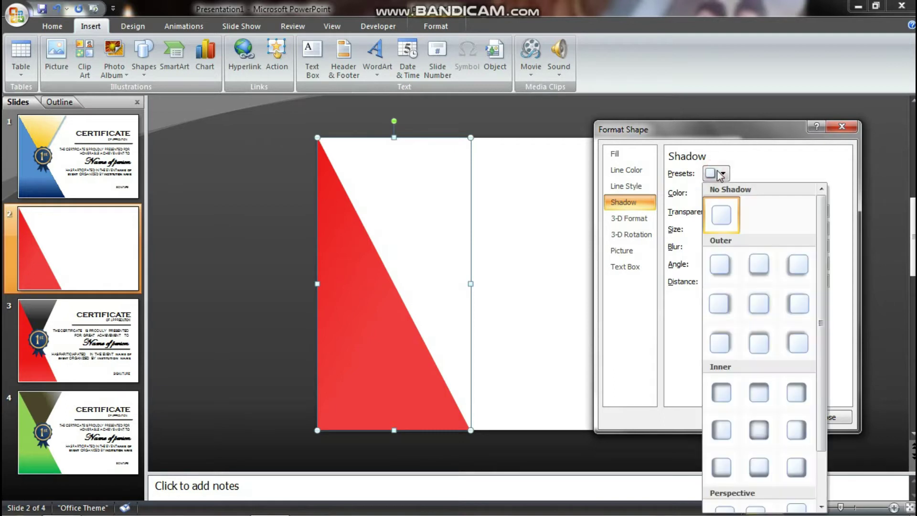
pyautogui.click(720, 306)
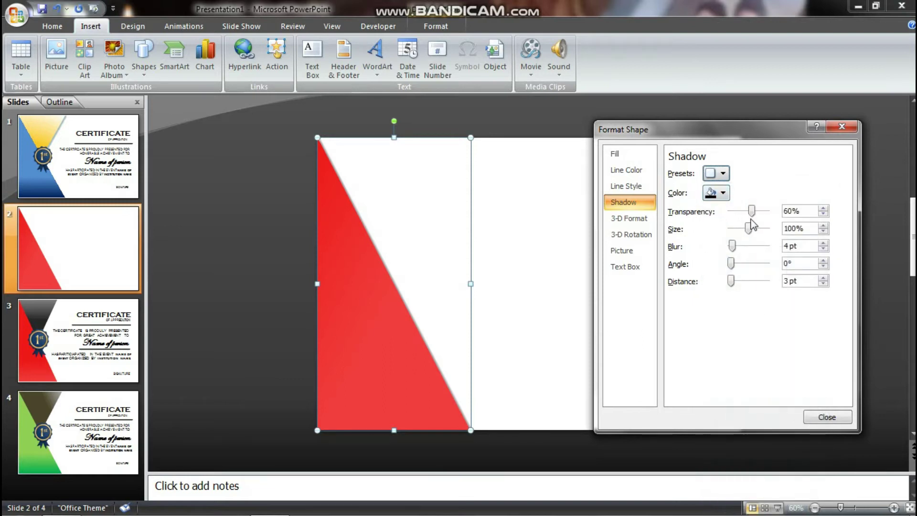
pyautogui.click(823, 225)
pyautogui.click(823, 226)
pyautogui.click(823, 225)
pyautogui.click(823, 225)
pyautogui.click(823, 226)
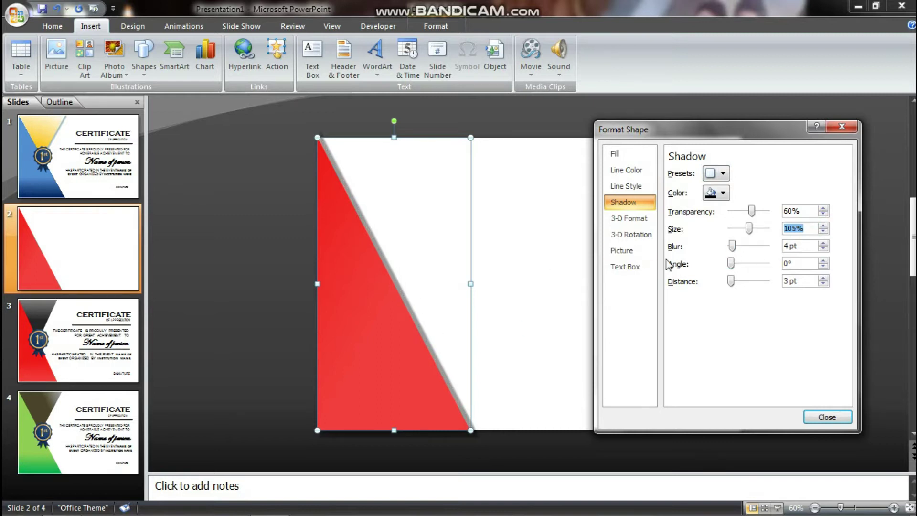
pyautogui.click(823, 243)
pyautogui.click(823, 243)
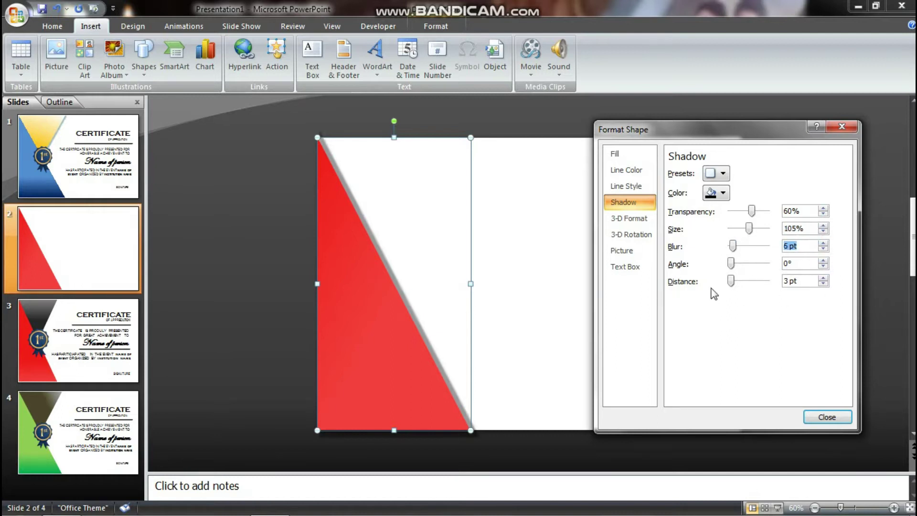
pyautogui.click(823, 278)
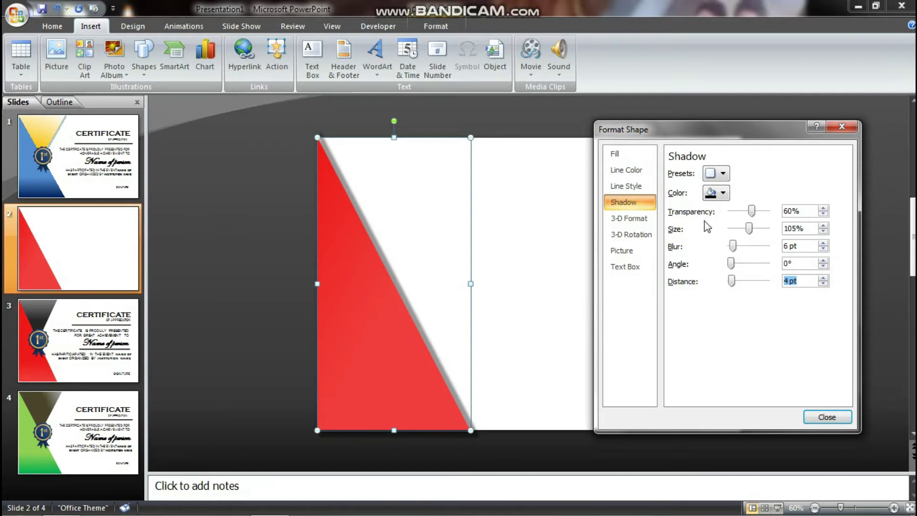
pyautogui.click(820, 416)
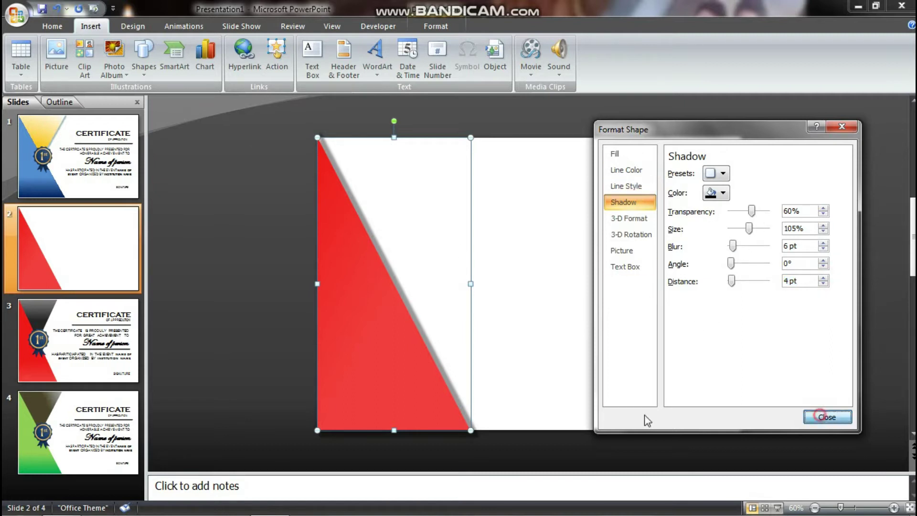
pyautogui.click(815, 413)
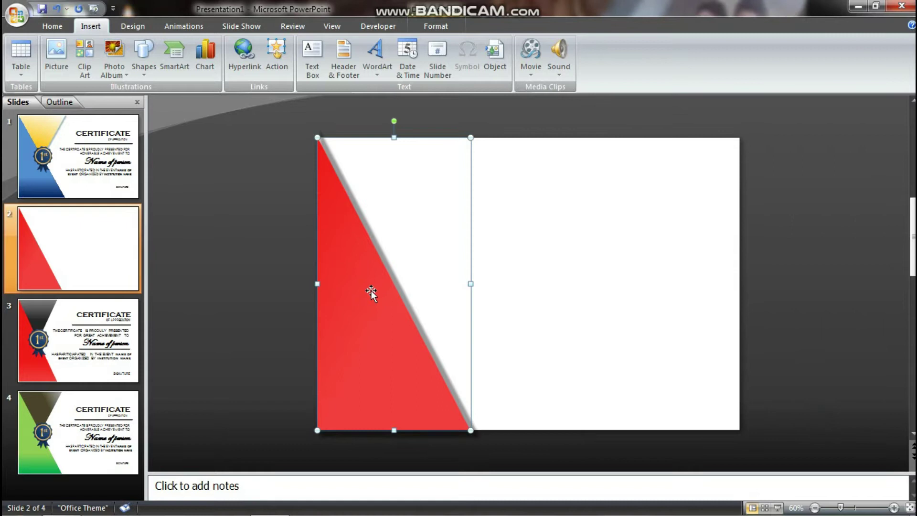
# Duplicate the red triangle, flip the copy vertically, and send it behind the original.
pyautogui.click(652, 268)
pyautogui.click(413, 349)
pyautogui.hotkey('ctrl', 'd')
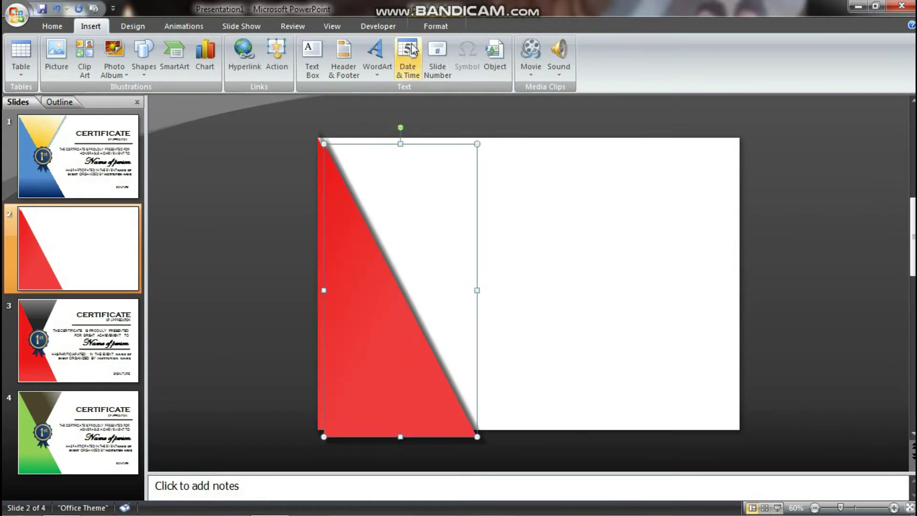
pyautogui.click(438, 30)
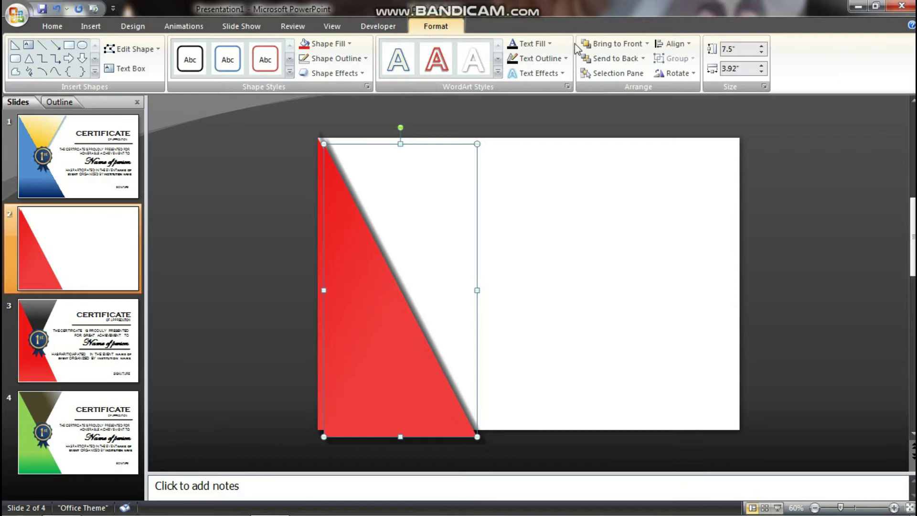
pyautogui.click(677, 75)
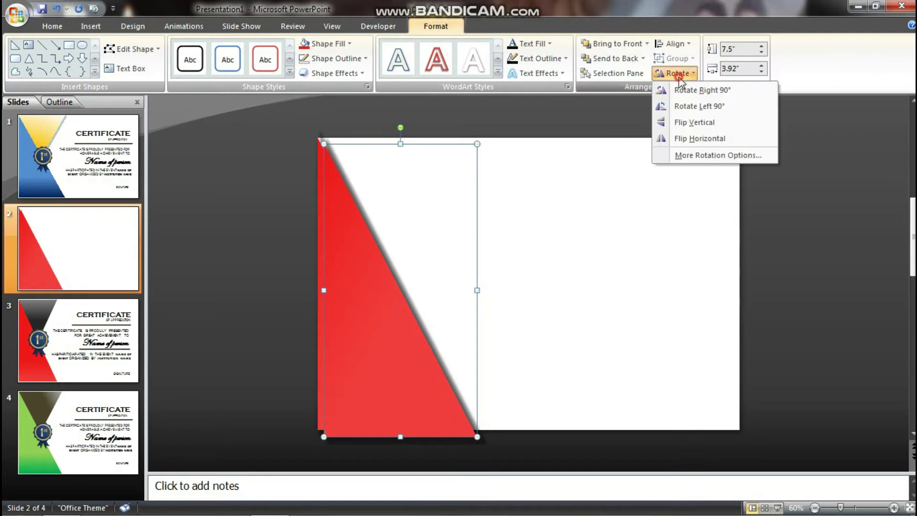
pyautogui.click(698, 125)
pyautogui.moveTo(418, 208); pyautogui.dragTo(411, 210)
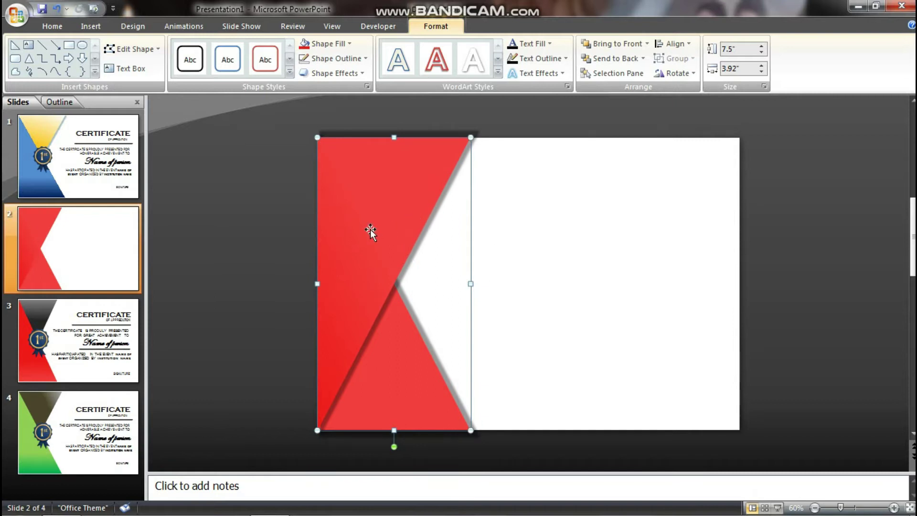
pyautogui.click(620, 63)
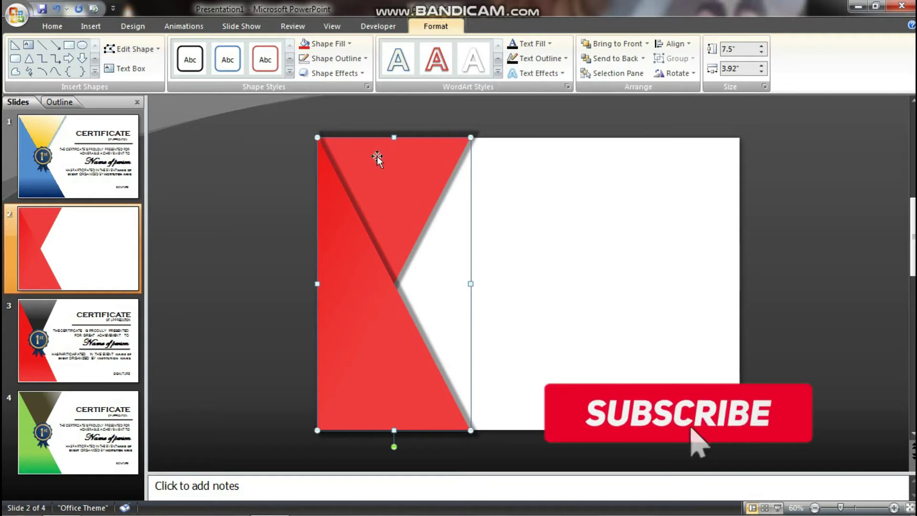
pyautogui.rightClick(401, 193)
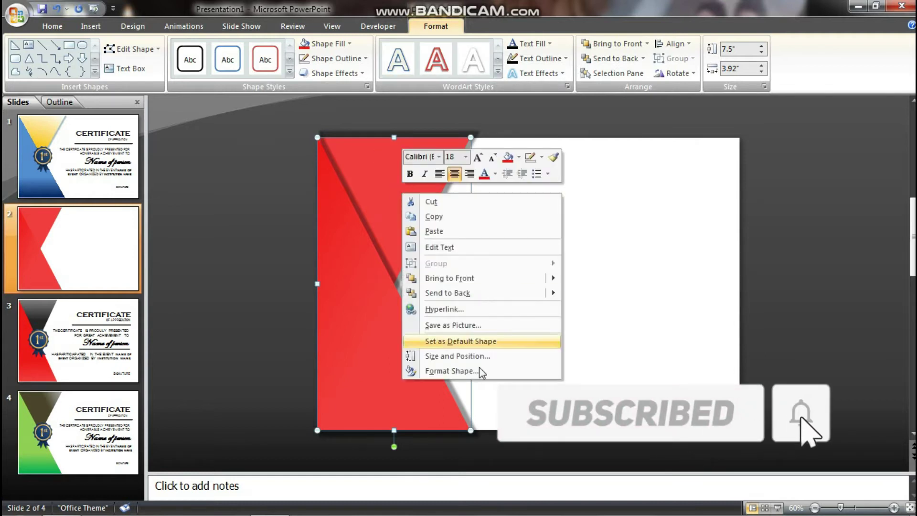
# Recolour the flipped triangle's gradient with a black first stop and a grey second stop.
pyautogui.click(477, 371)
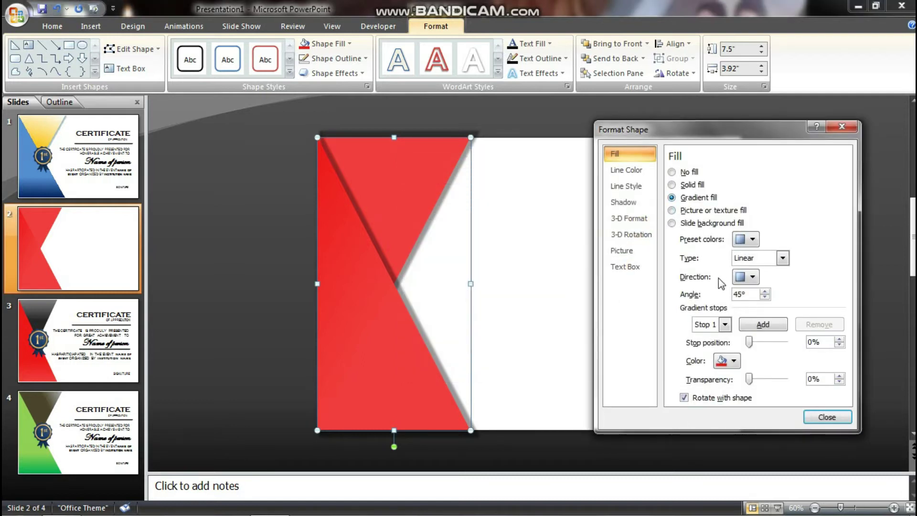
pyautogui.click(724, 325)
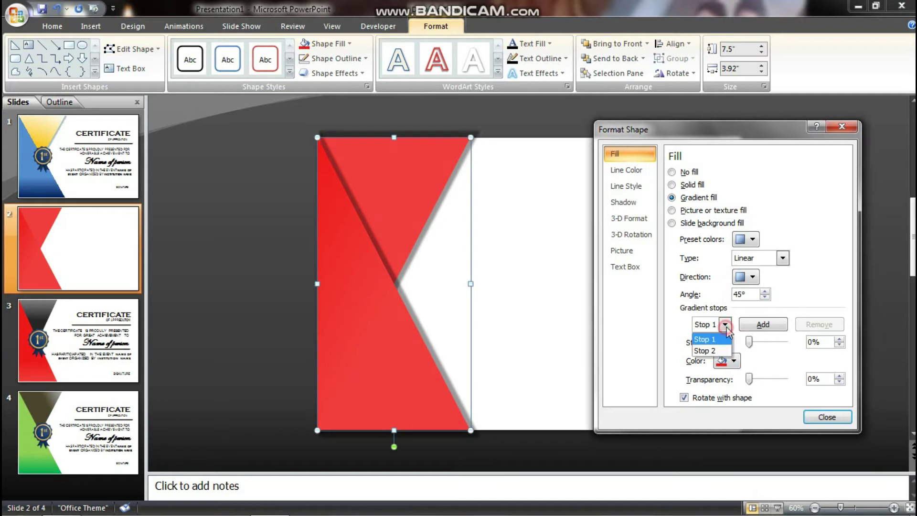
pyautogui.click(706, 336)
pyautogui.click(734, 362)
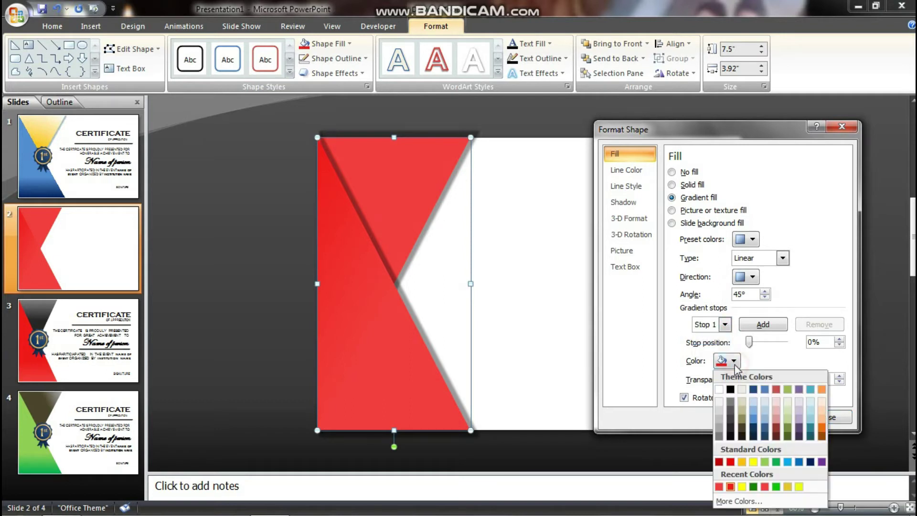
pyautogui.click(731, 389)
pyautogui.click(725, 325)
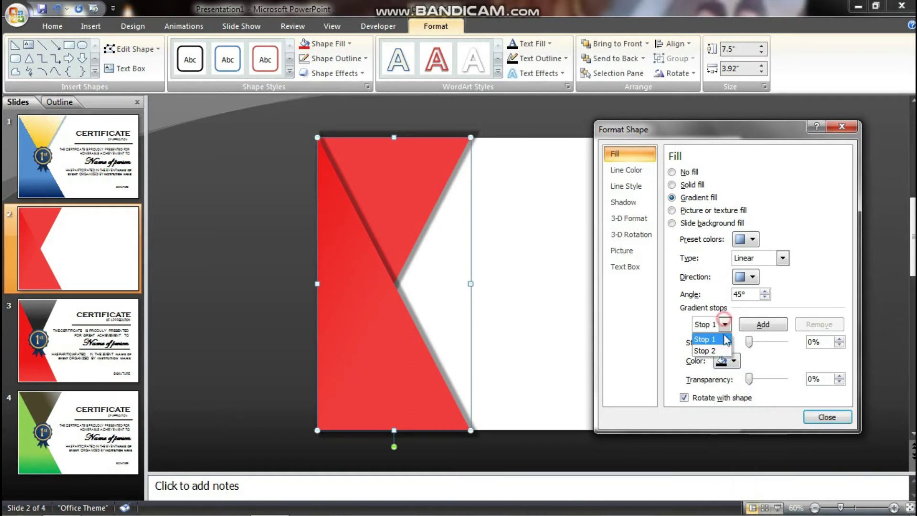
pyautogui.click(706, 345)
pyautogui.click(733, 361)
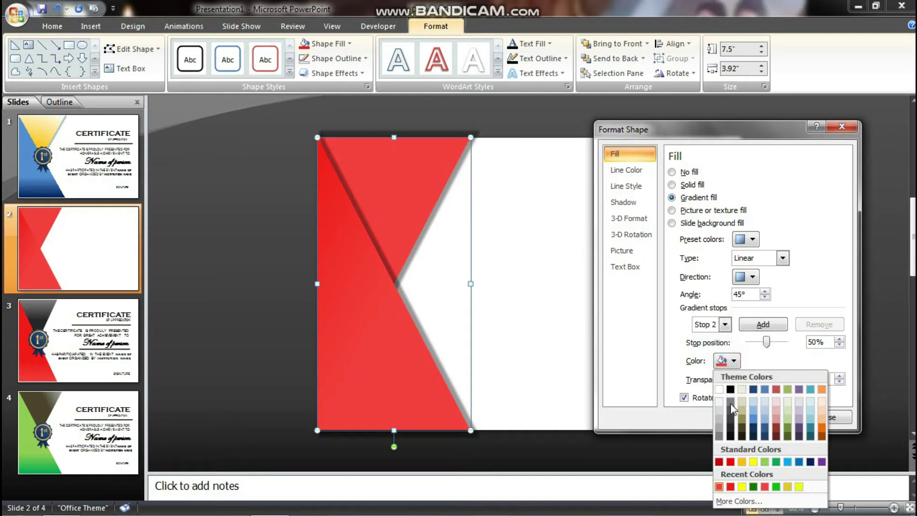
pyautogui.click(718, 427)
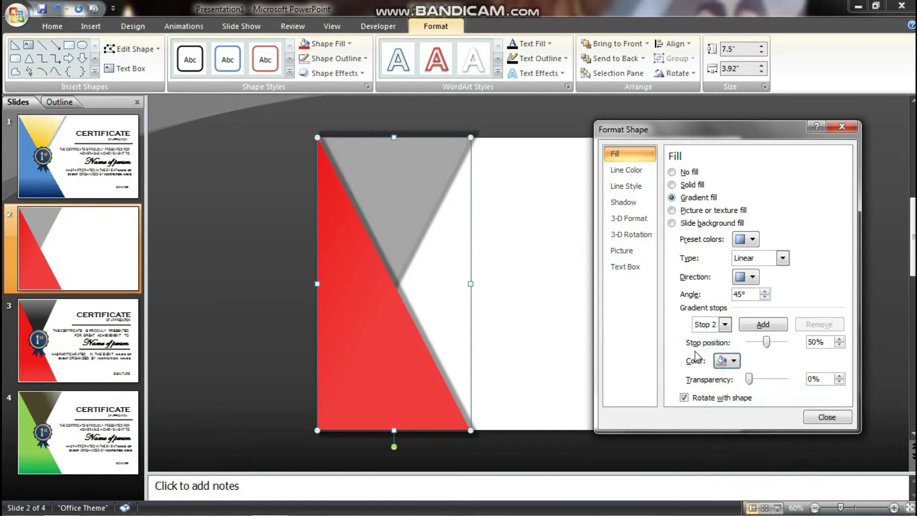
# Set the black-to-grey gradient angle to 225°, check line and shadow settings, and close.
pyautogui.click(752, 277)
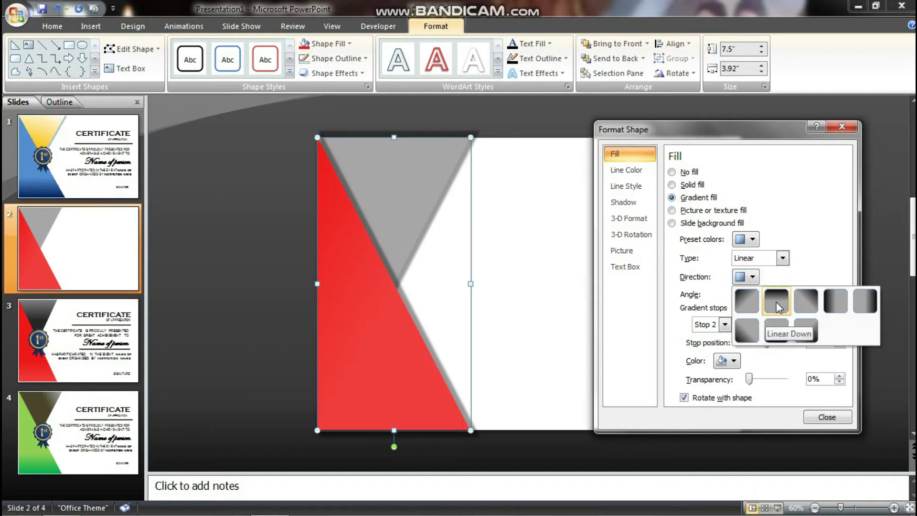
pyautogui.click(776, 302)
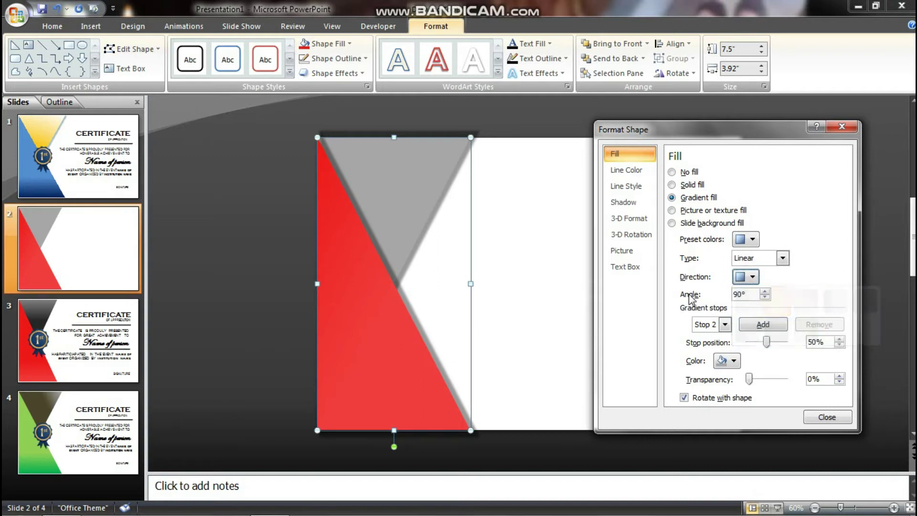
pyautogui.click(755, 277)
pyautogui.click(749, 301)
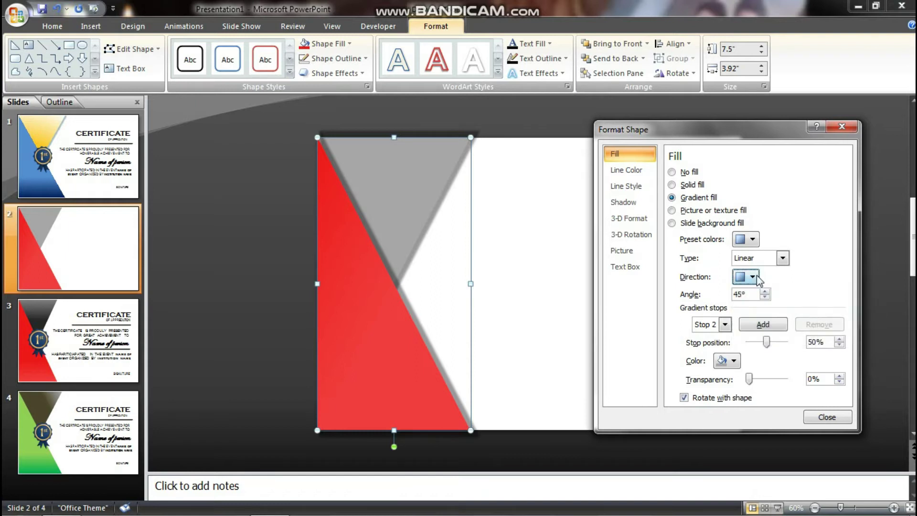
pyautogui.click(757, 278)
pyautogui.click(772, 320)
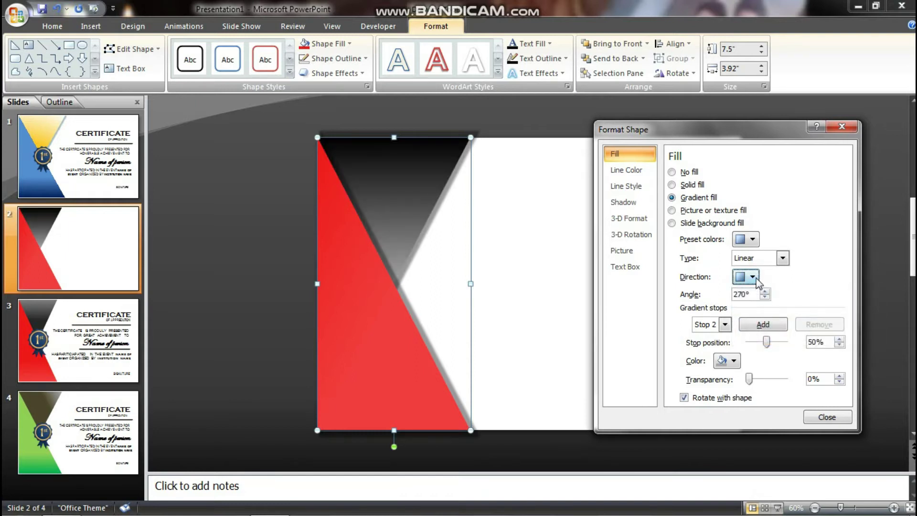
pyautogui.click(756, 281)
pyautogui.click(804, 300)
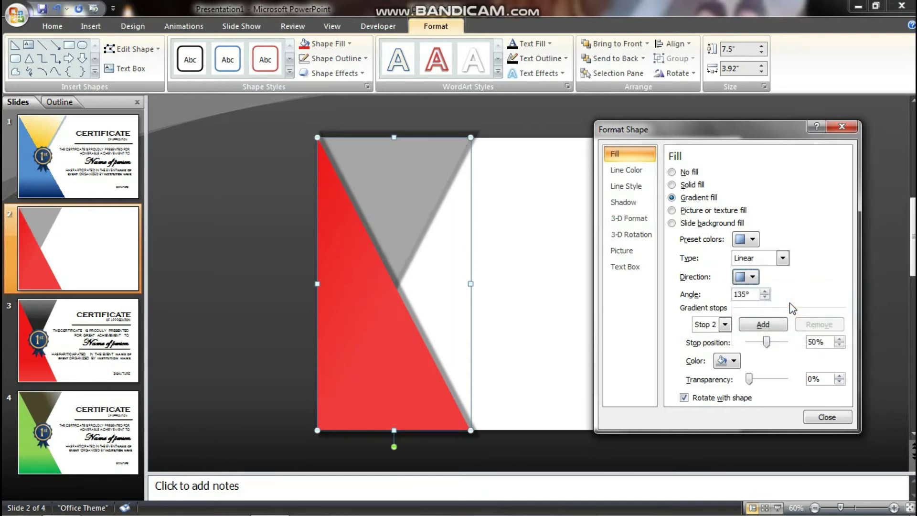
pyautogui.click(755, 280)
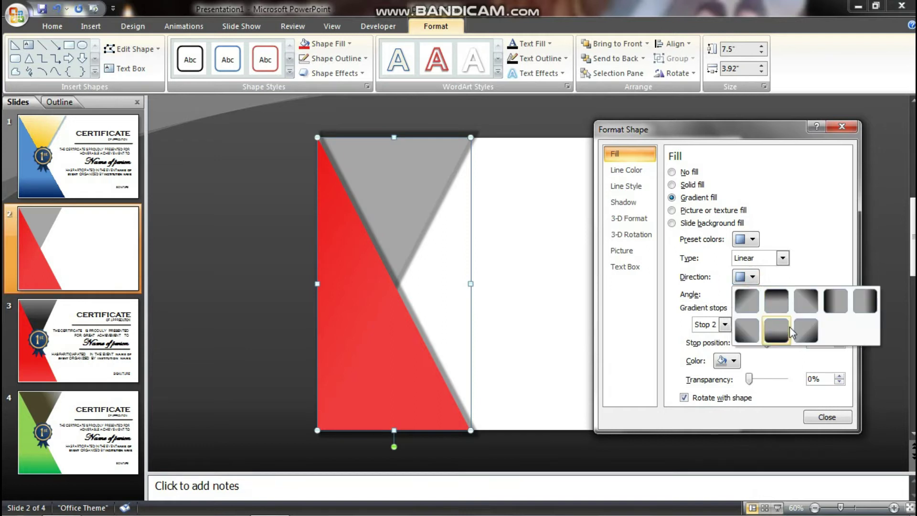
pyautogui.click(805, 328)
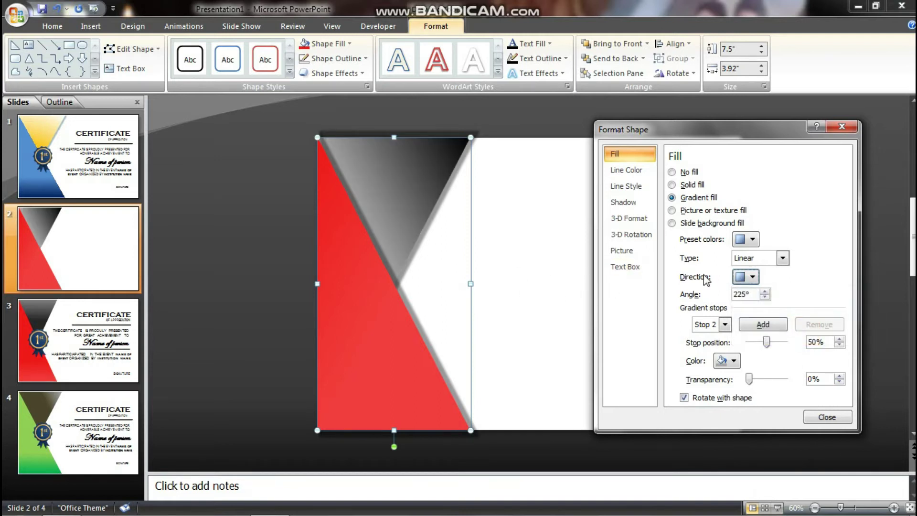
pyautogui.click(639, 170)
pyautogui.click(643, 203)
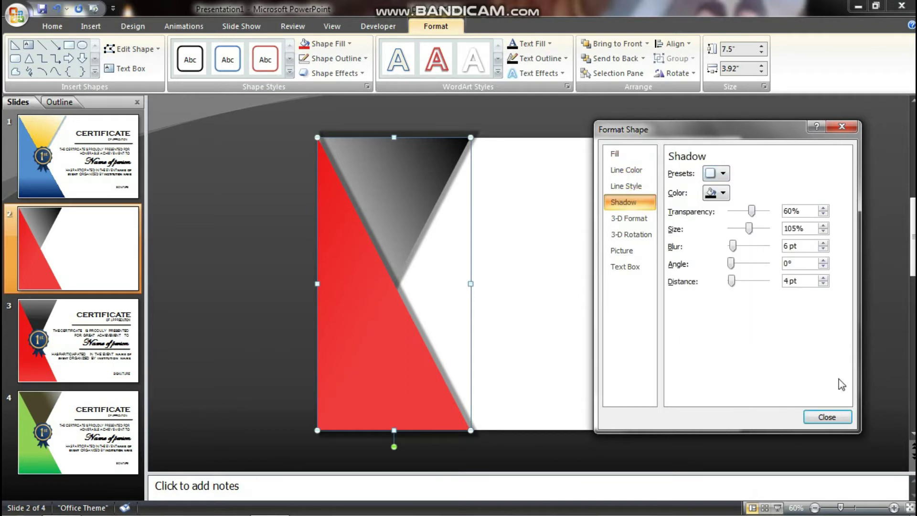
pyautogui.click(836, 417)
pyautogui.click(620, 200)
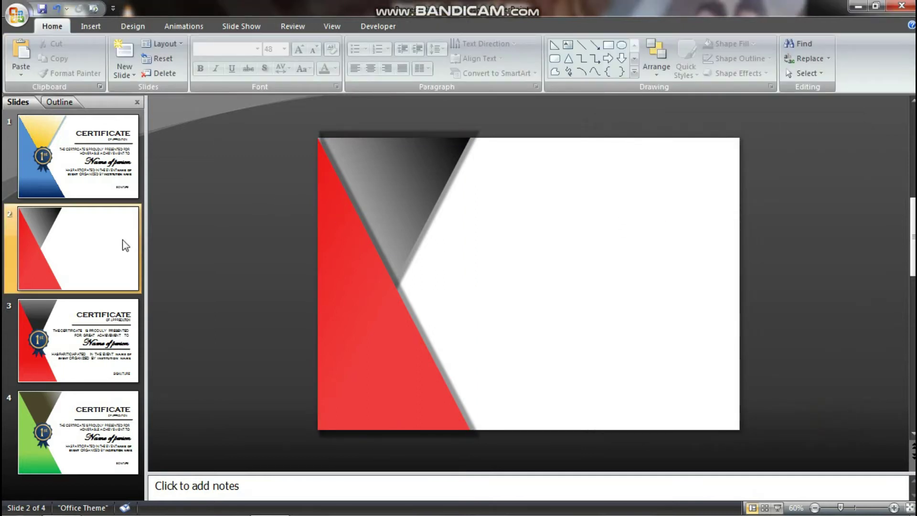
# Draw a text box near the top right of slide 2 for the title.
pyautogui.click(87, 350)
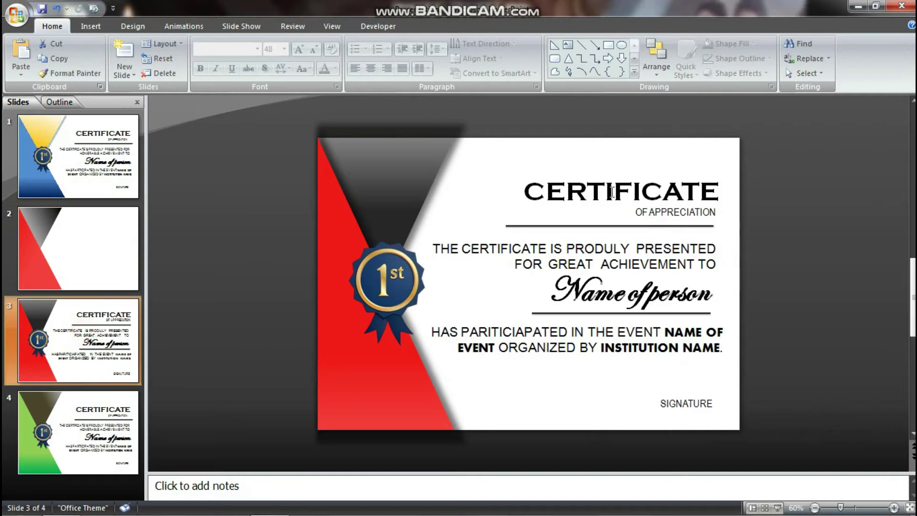
pyautogui.click(65, 233)
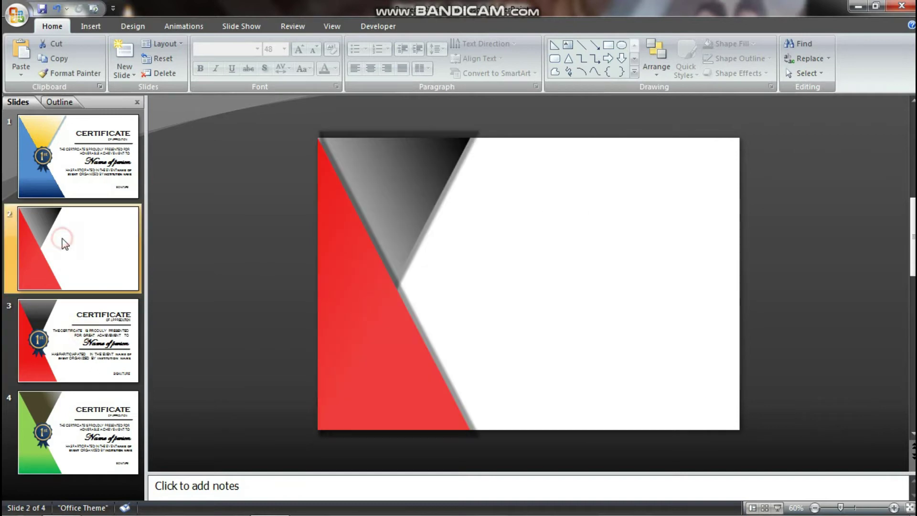
pyautogui.click(90, 26)
pyautogui.click(312, 59)
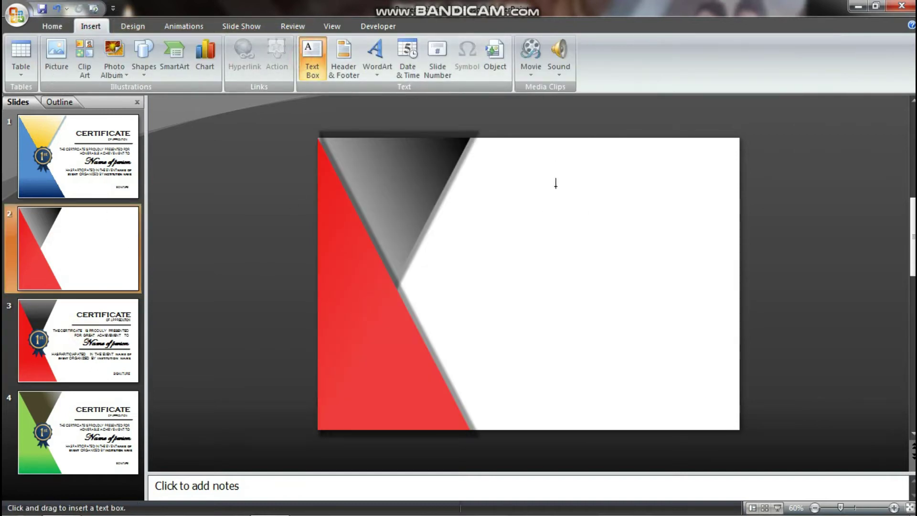
pyautogui.moveTo(527, 182); pyautogui.dragTo(722, 207)
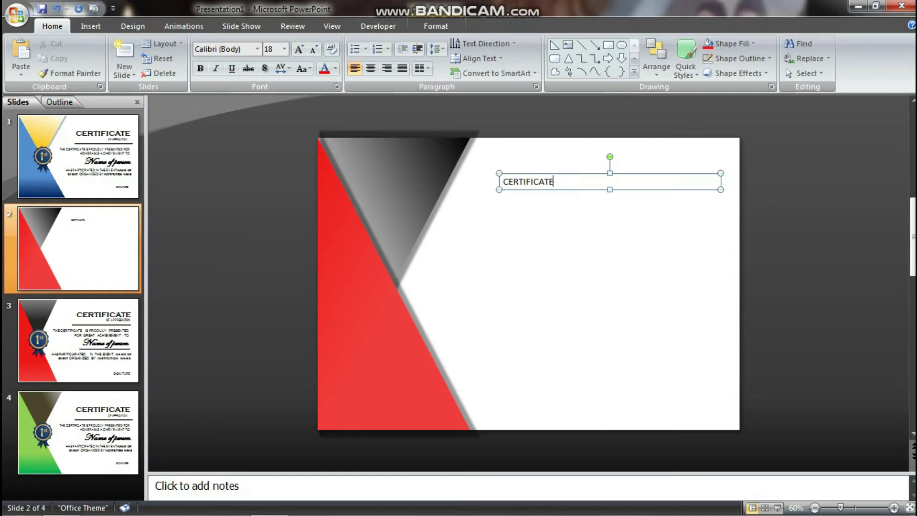
# Set CERTIFICATE in Copperplate Gothic Bold and grow it to 54 pt.
pyautogui.hotkey('ctrl', 'a')
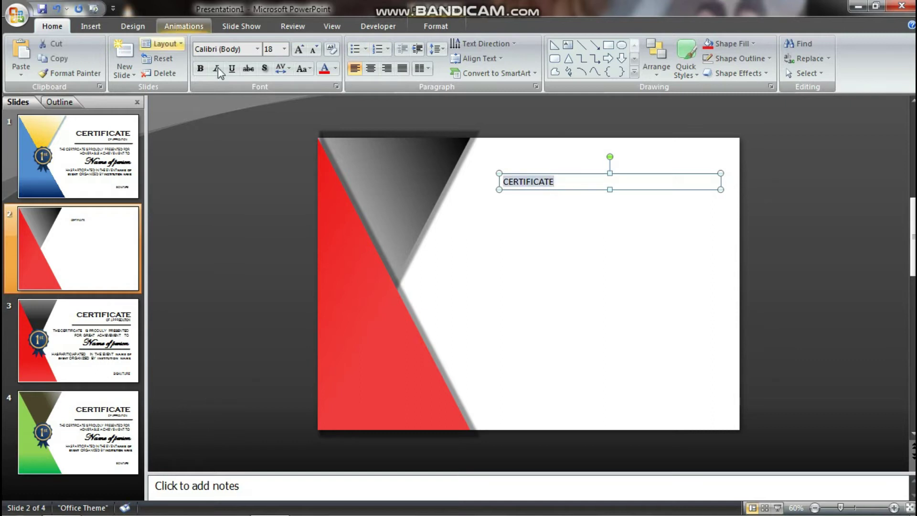
pyautogui.click(258, 49)
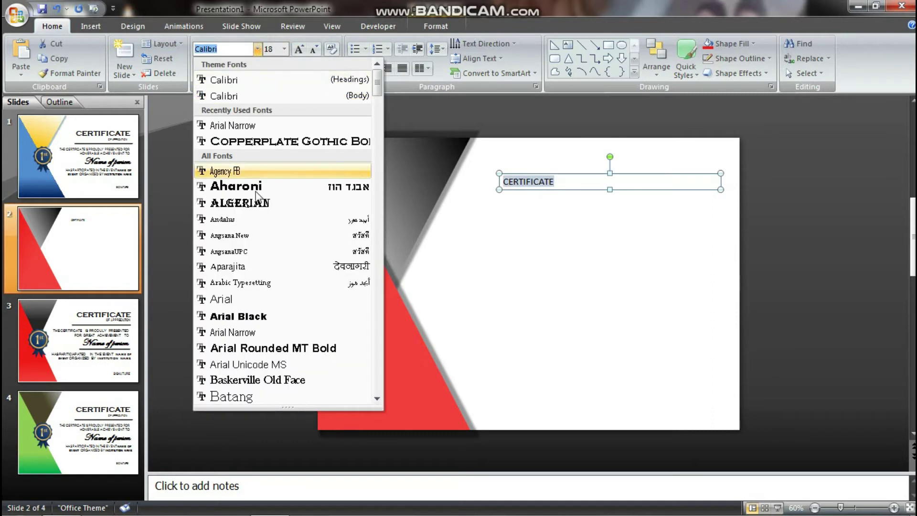
pyautogui.scroll(-6, 258, 187)
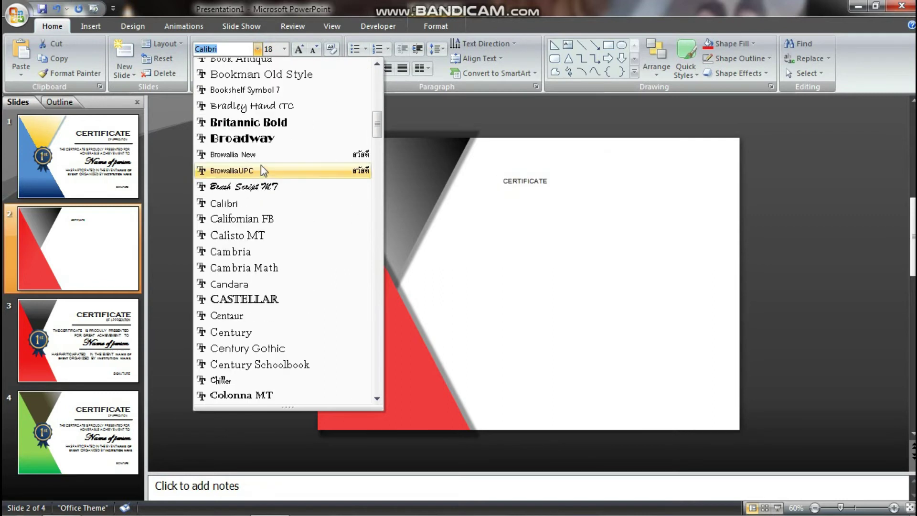
pyautogui.scroll(-4, 261, 165)
pyautogui.click(268, 284)
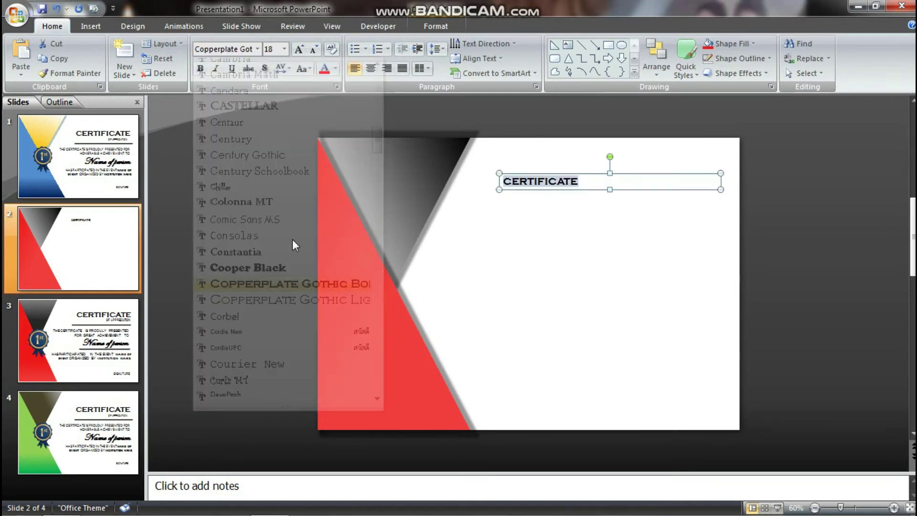
pyautogui.click(302, 47)
pyautogui.click(301, 48)
pyautogui.click(301, 48)
pyautogui.click(301, 48)
pyautogui.click(302, 48)
pyautogui.click(302, 48)
pyautogui.click(302, 47)
pyautogui.click(302, 48)
pyautogui.click(302, 47)
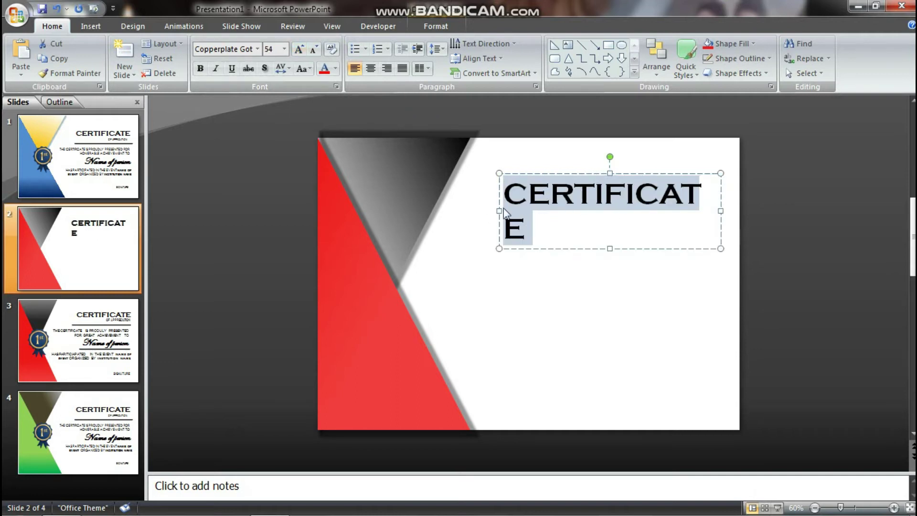
# Widen the CERTIFICATE box to fit one line and right-align the title.
pyautogui.moveTo(498, 213); pyautogui.dragTo(470, 213)
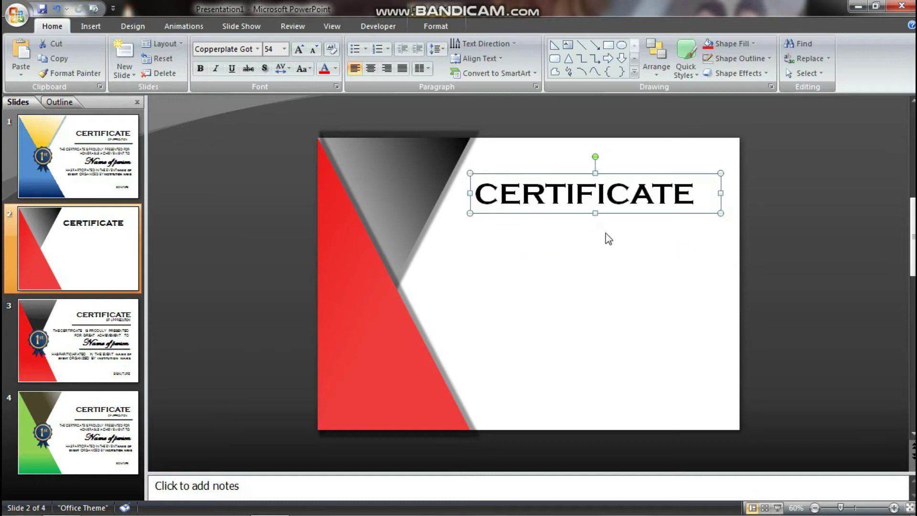
pyautogui.click(386, 70)
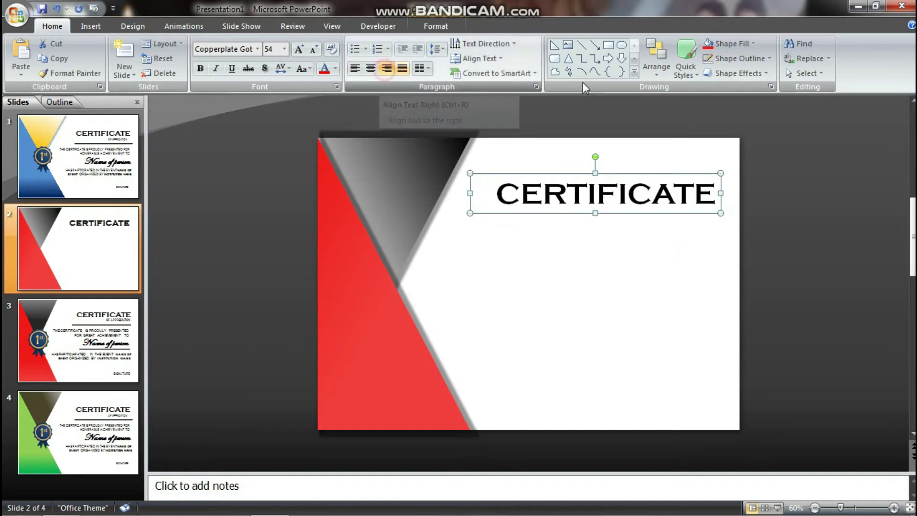
pyautogui.click(663, 233)
pyautogui.click(604, 172)
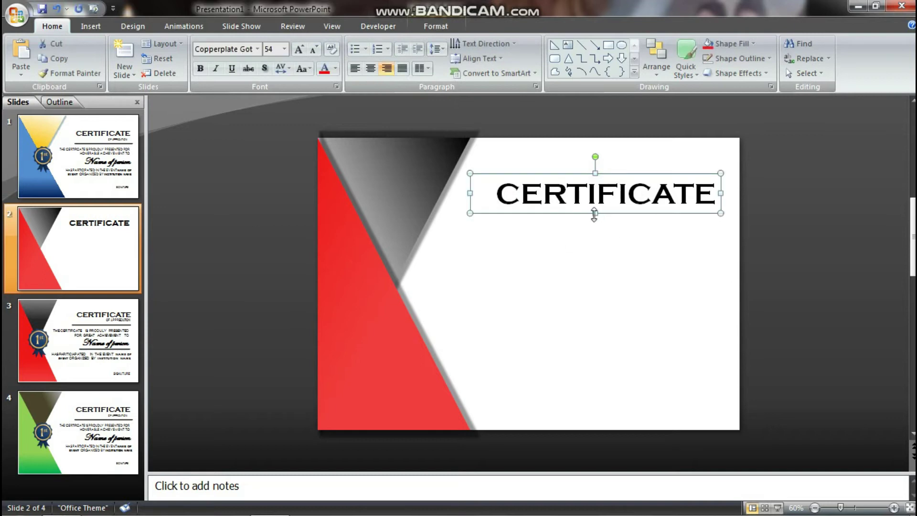
pyautogui.click(566, 238)
pyautogui.click(90, 27)
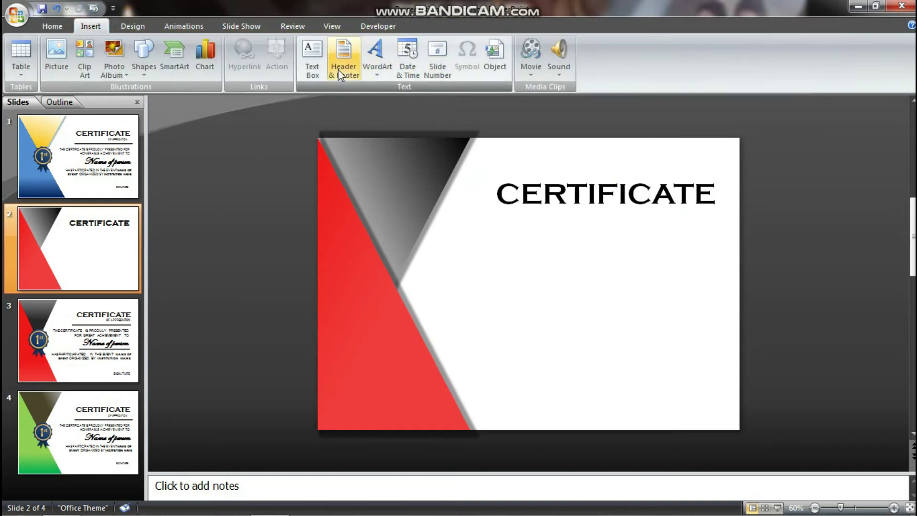
# Draw a text box just below CERTIFICATE and type OF APPRECIATION.
pyautogui.click(319, 67)
pyautogui.moveTo(555, 213); pyautogui.dragTo(715, 229)
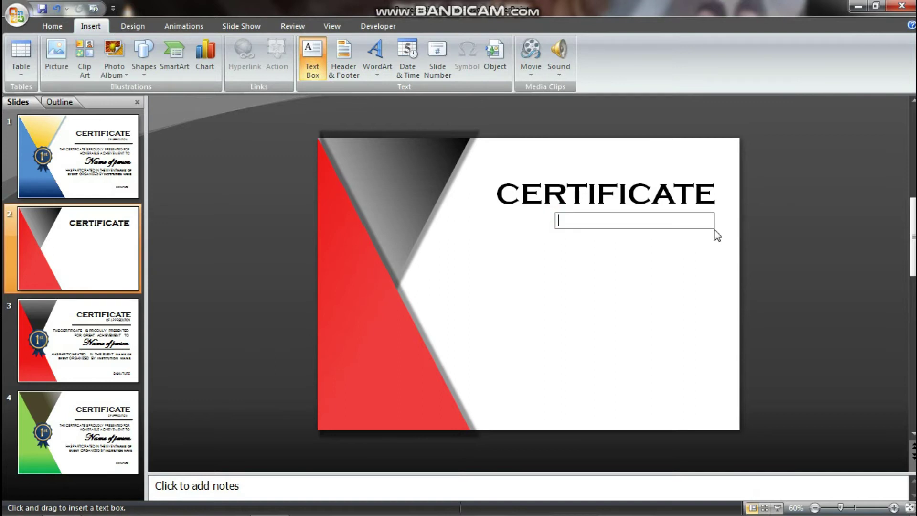
pyautogui.click(690, 215)
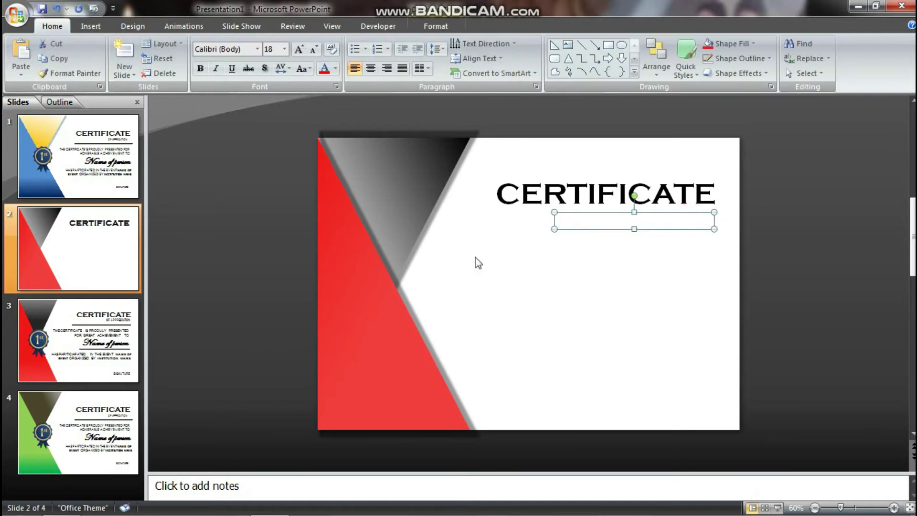
pyautogui.write('OF APPRECIATION')
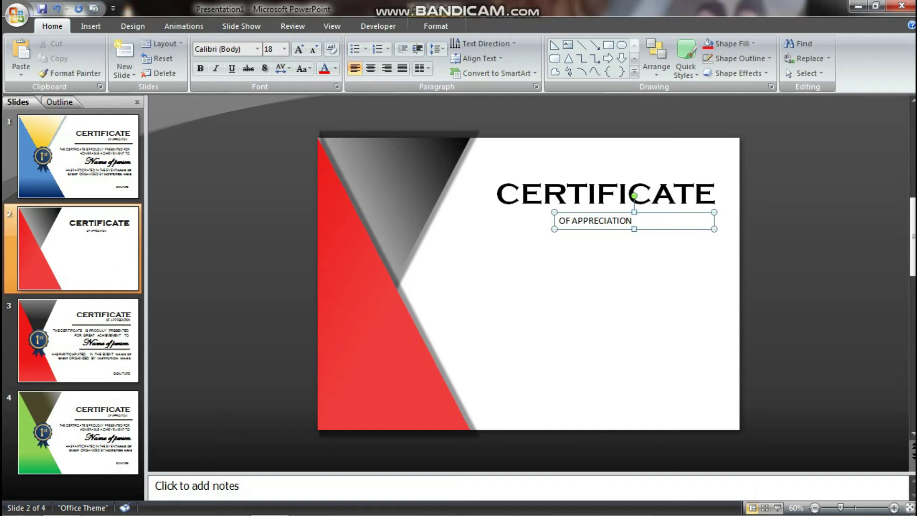
# Right-align the subtitle, enlarge it to 20 pt, and set it in Arial Narrow.
pyautogui.hotkey('ctrl', 'a')
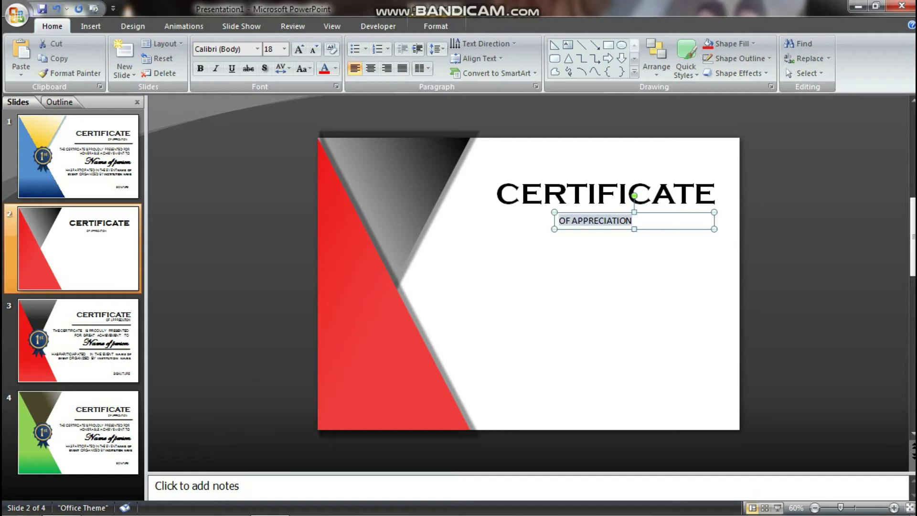
pyautogui.click(386, 68)
pyautogui.click(297, 50)
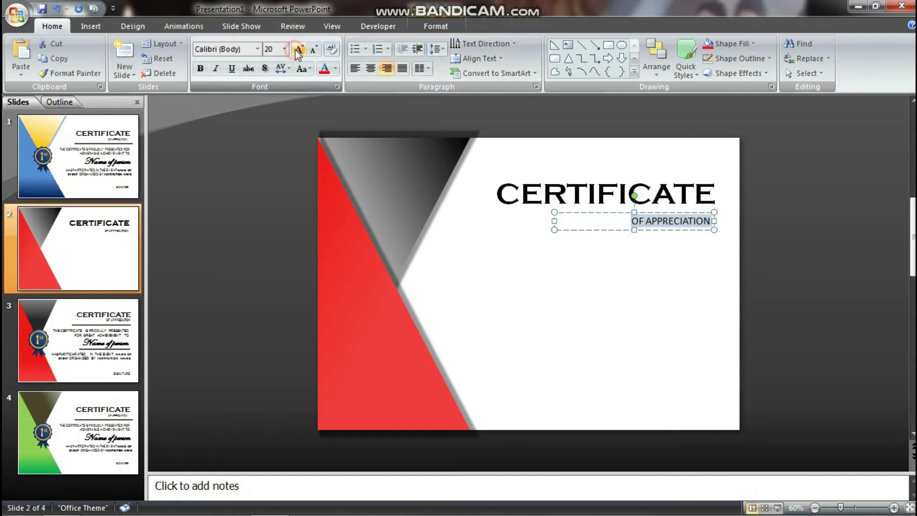
pyautogui.click(256, 49)
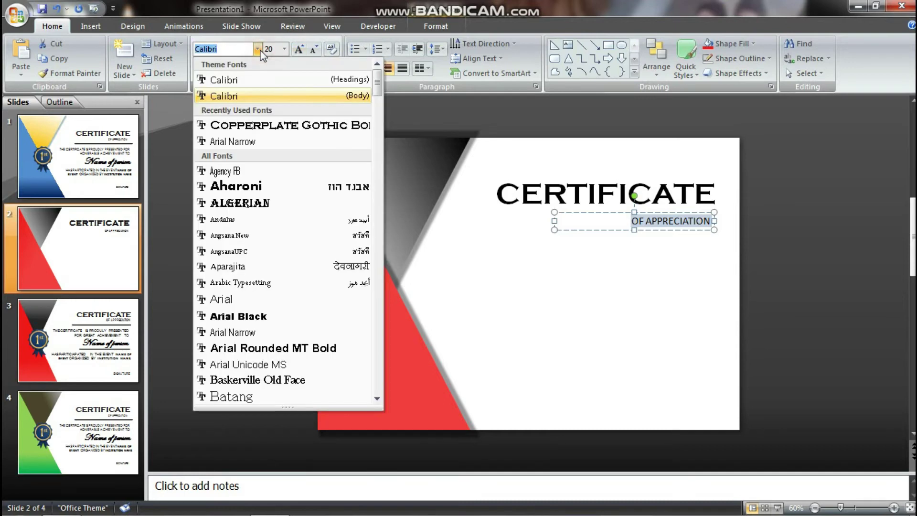
pyautogui.scroll(-4, 221, 231)
pyautogui.scroll(1, 220, 230)
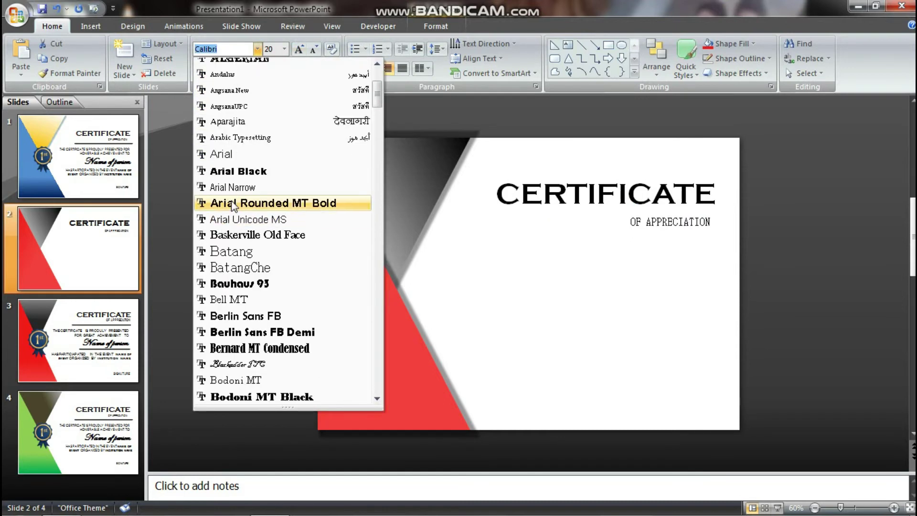
pyautogui.click(229, 187)
pyautogui.click(592, 287)
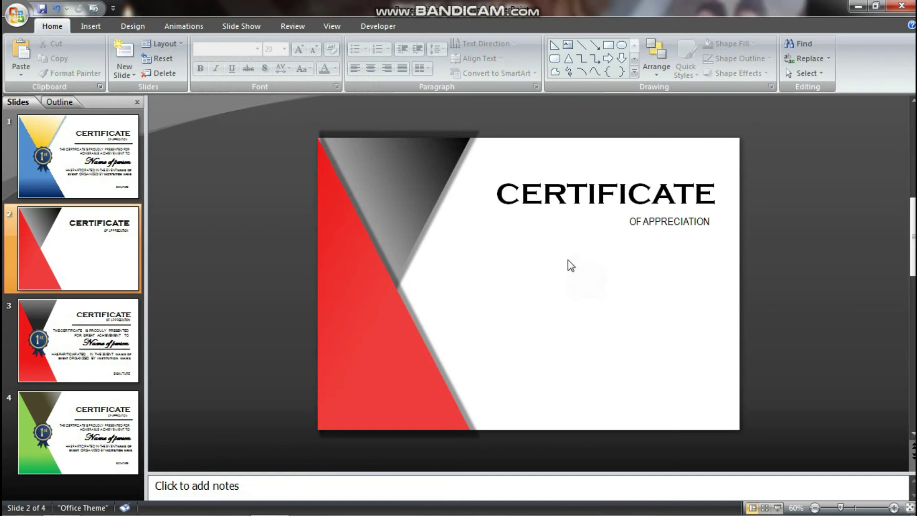
# Pick a new shape from the Insert Shapes gallery to draw on the certificate slide.
pyautogui.click(91, 26)
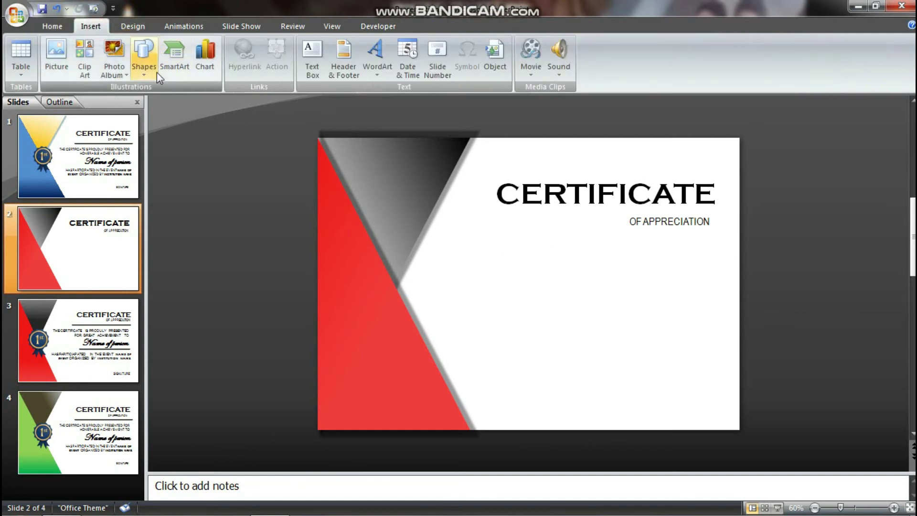
pyautogui.click(144, 72)
pyautogui.click(178, 102)
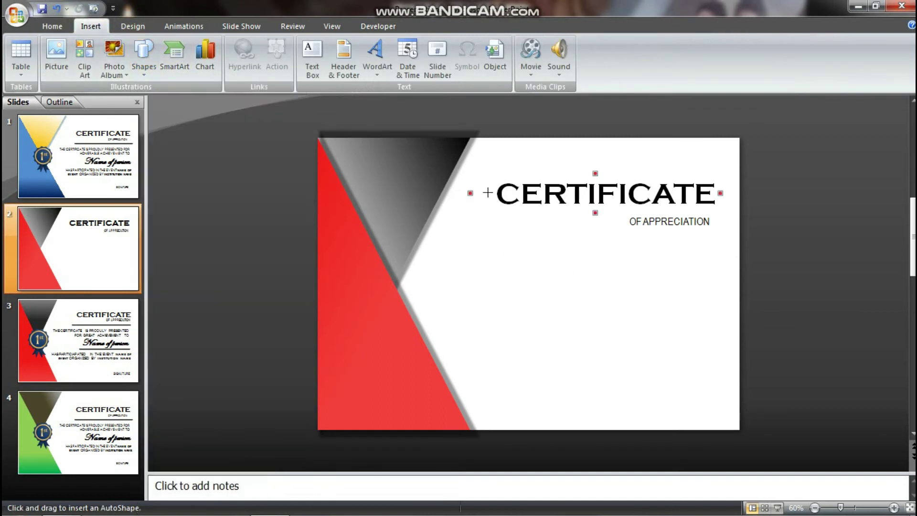